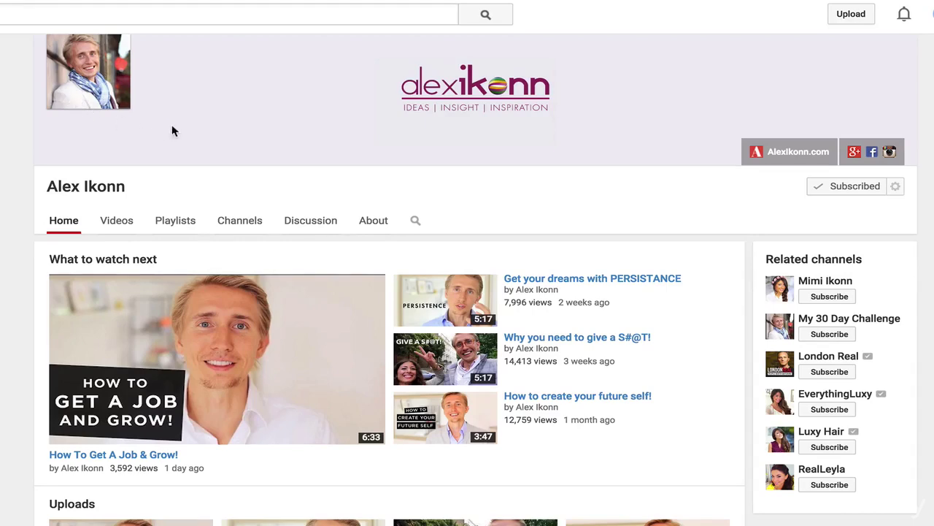
Scroll down and back up the current channel page to look over its banner.
scroll(313, 178, "down", 3)
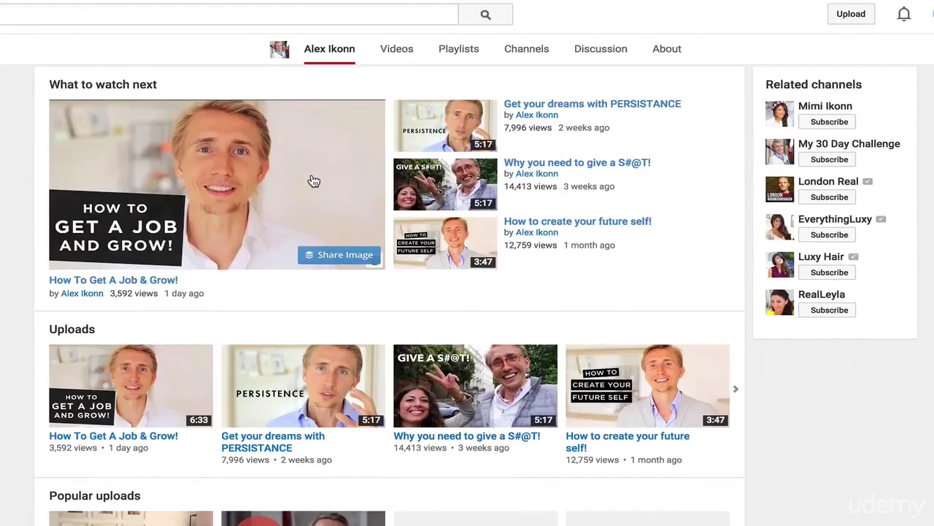
scroll(264, 245, "up", 3)
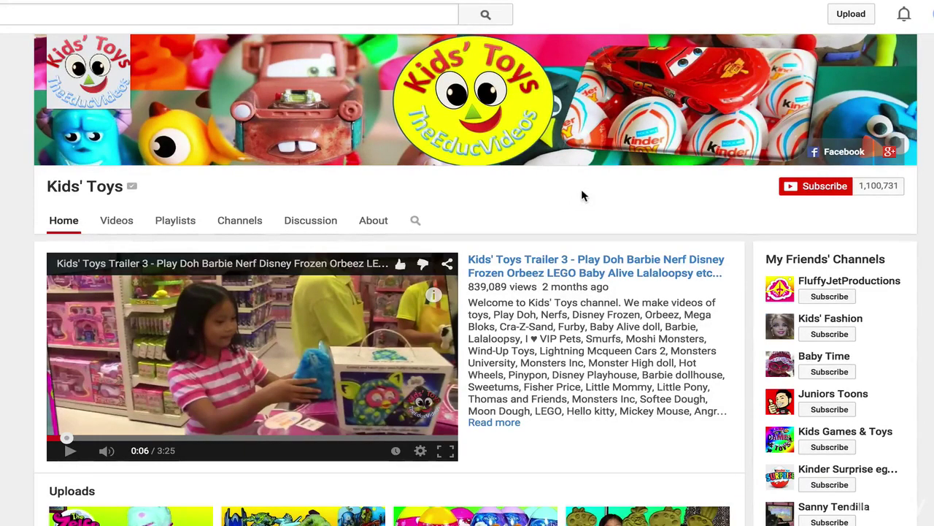
Scroll through the Kids' Toys and Kan & Aki's CHANNEL pages to review their banners.
scroll(582, 195, "down", 1)
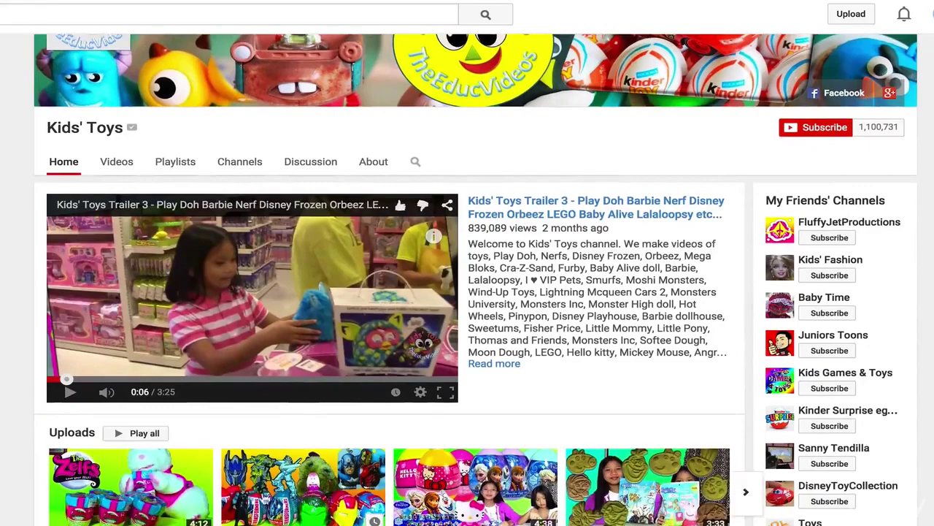
scroll(349, 504, "down", 2)
scroll(348, 503, "up", 3)
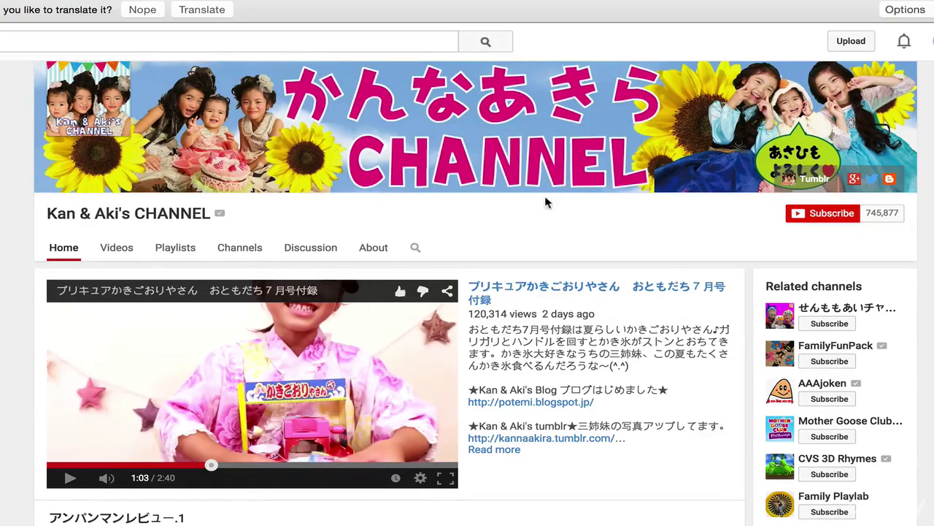
scroll(551, 175, "down", 5)
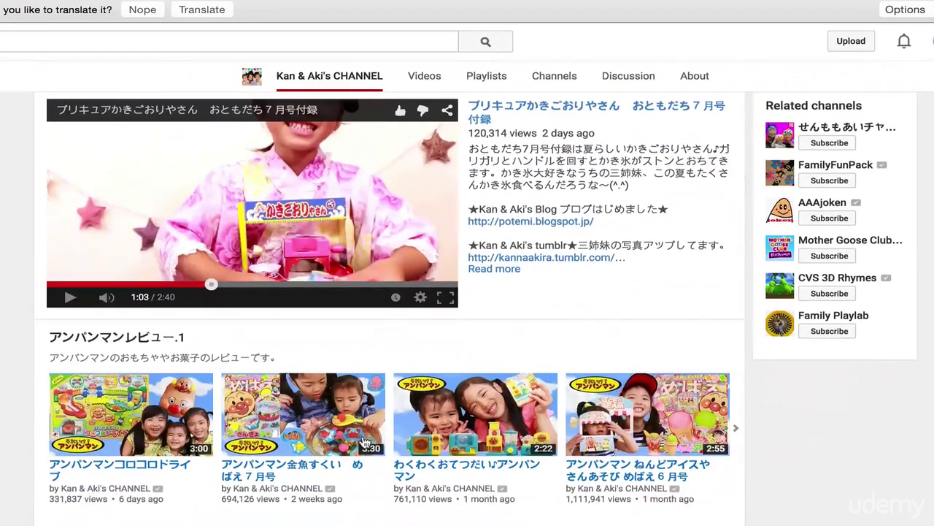
scroll(558, 338, "up", 3)
scroll(558, 338, "up", 3)
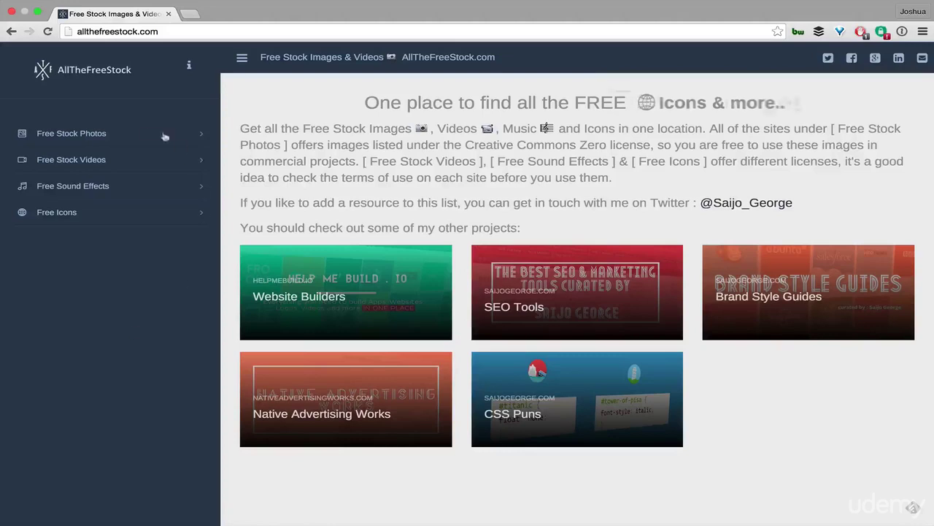
Expand Free Stock Photos and open FindA.Photo, Stock Up, Pexels and Unsplash Search in new tabs.
left_click(79, 136)
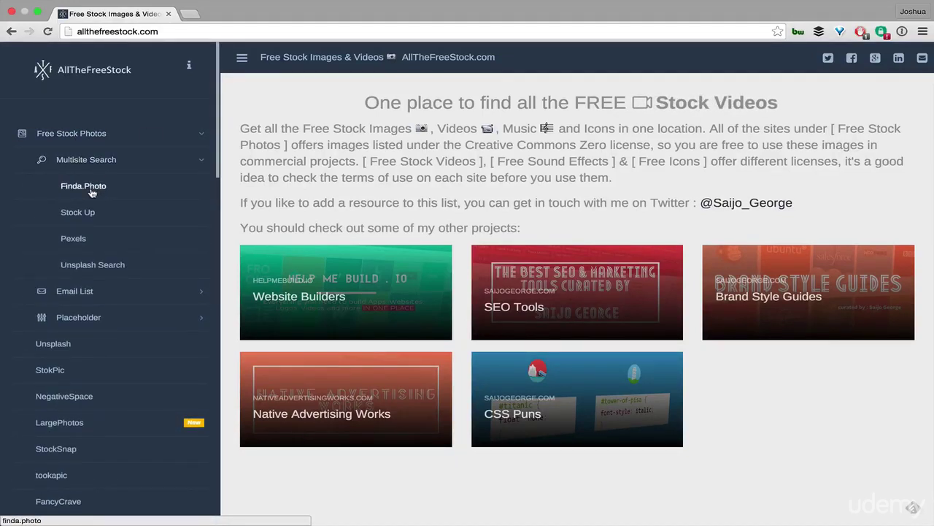
right_click(91, 189)
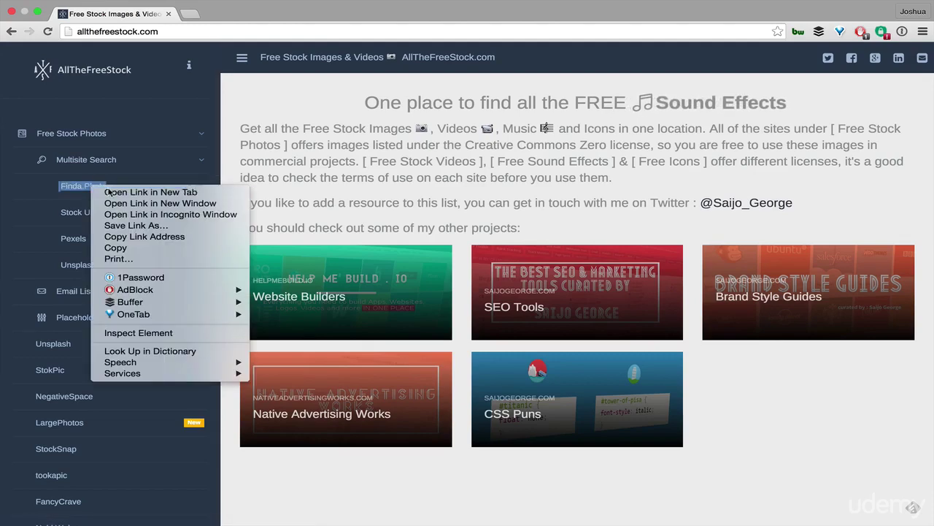
left_click(117, 192)
right_click(82, 210)
left_click(91, 213)
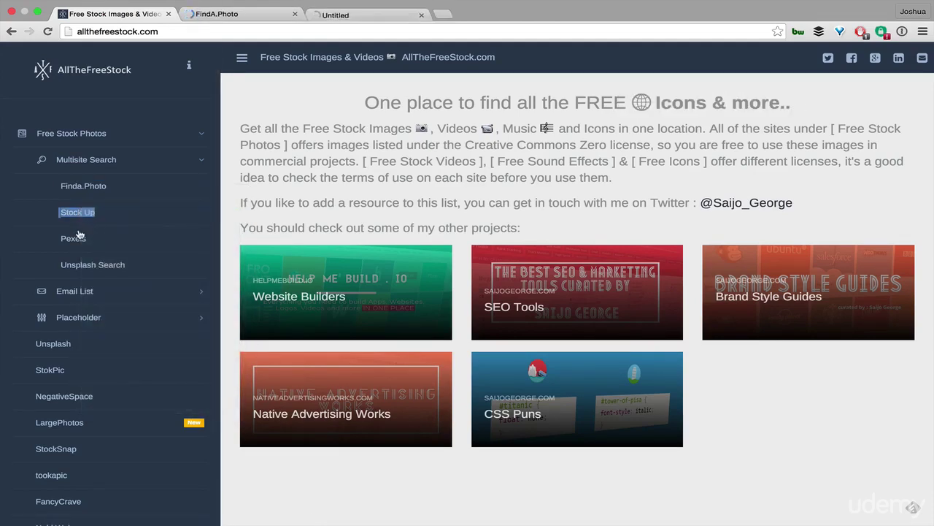
right_click(74, 242)
left_click(95, 246)
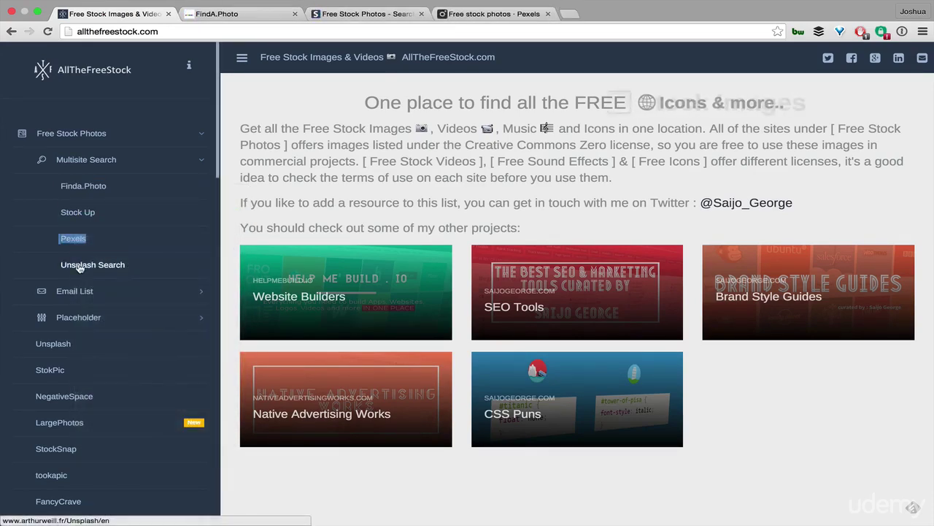
right_click(81, 264)
left_click(102, 268)
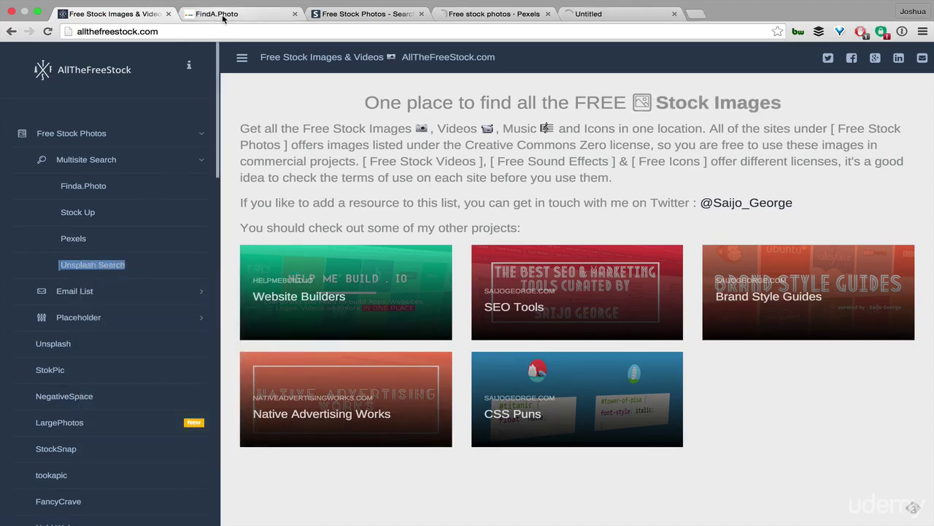
Run a 'cooking' search on FindA.Photo and on Pexels.
left_click(224, 19)
left_click(314, 140)
type("c")
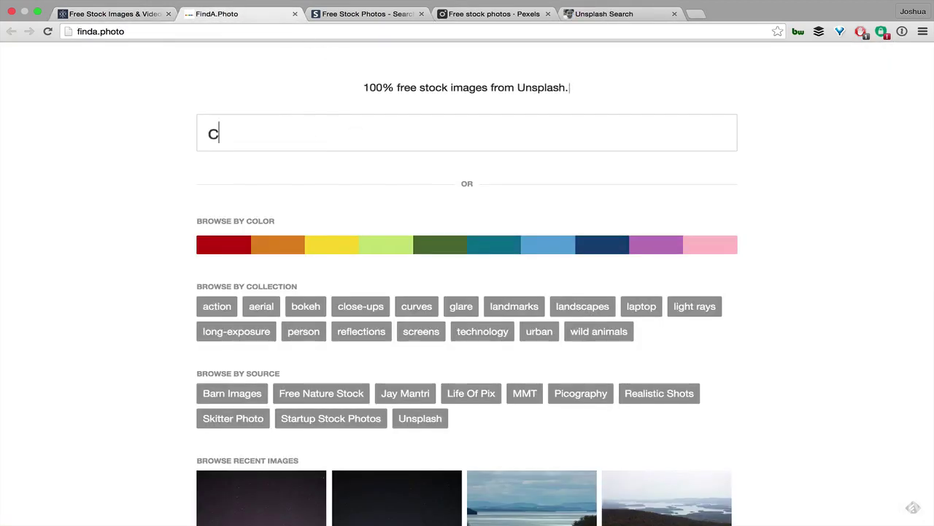
type("ooking")
key("Return")
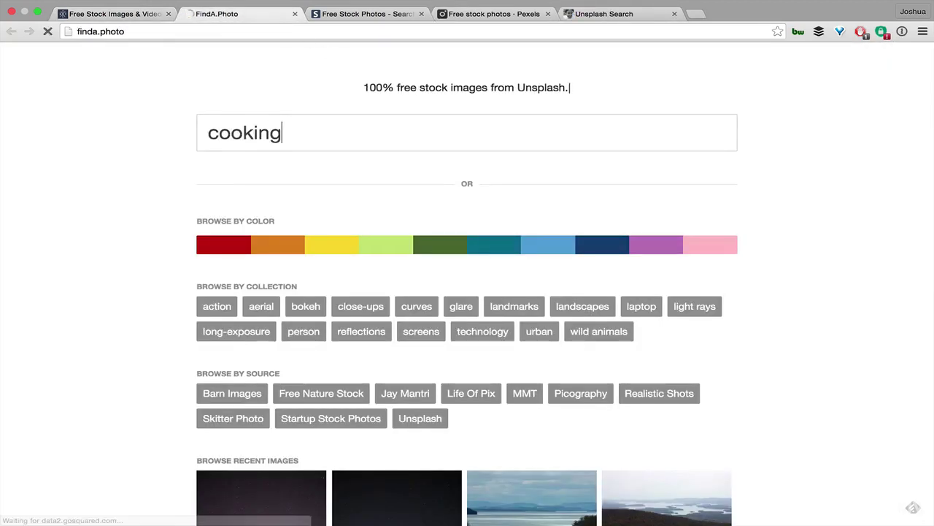
left_click(371, 14)
type("cooking")
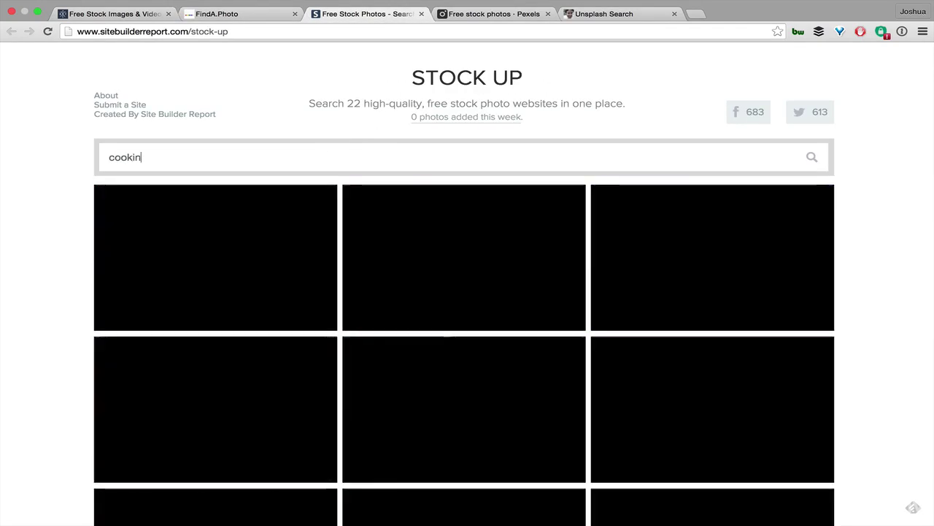
left_click(471, 14)
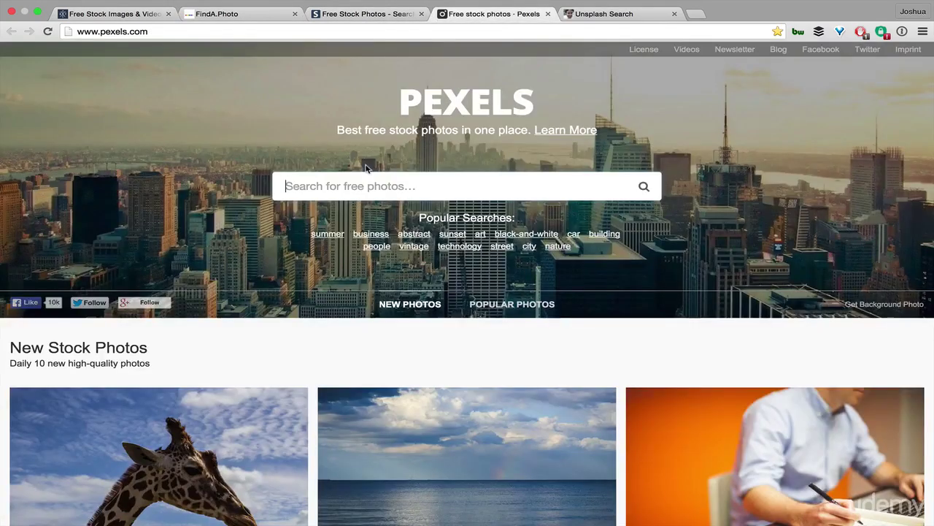
type("cooking")
key("Return")
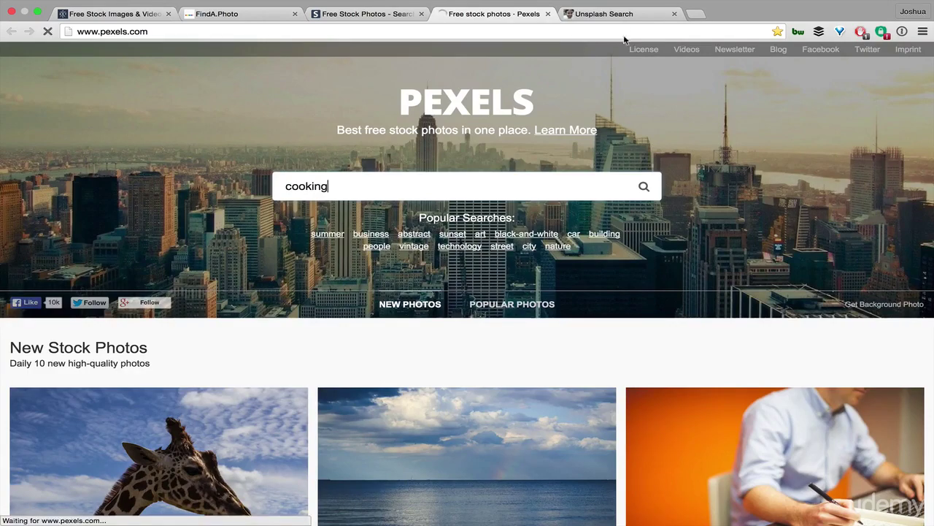
Find Unsplash pictures by the FOOD tag, then return to FindA.Photo's cooking results.
left_click(621, 16)
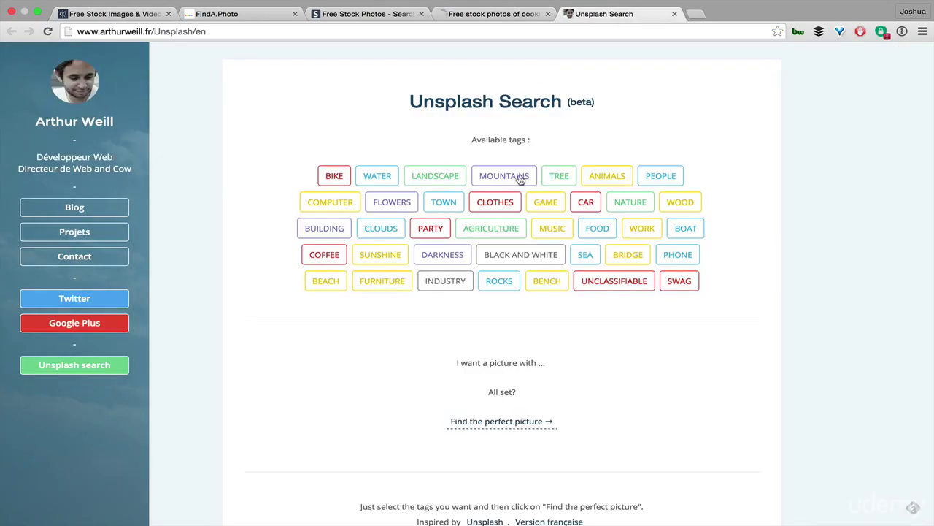
left_click(597, 230)
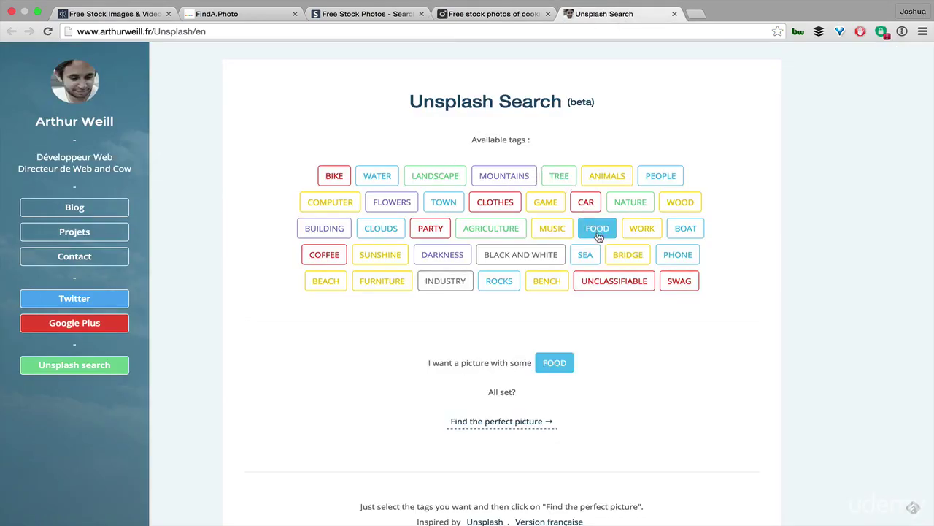
left_click(496, 421)
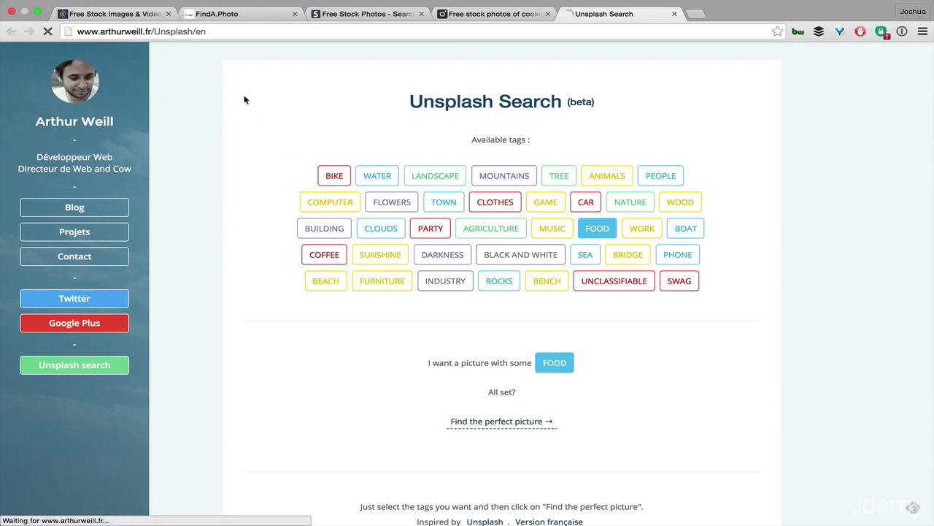
left_click(222, 17)
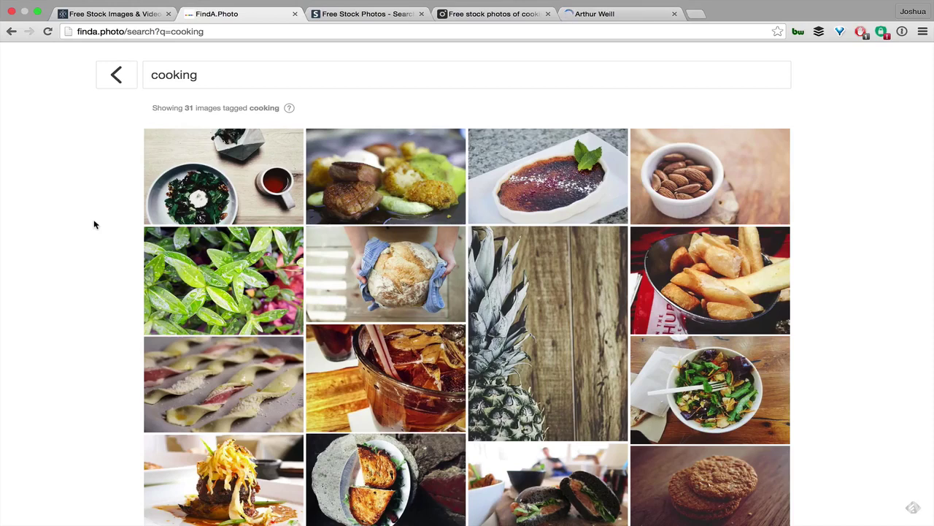
Open the bowl-of-greens and almond bowl photos from FindA.Photo's cooking results in new tabs.
left_click(208, 179, "super")
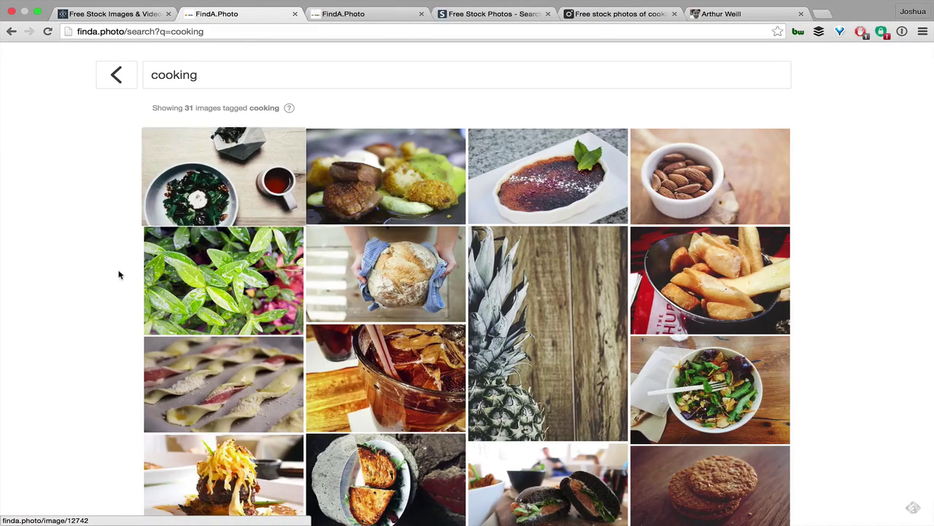
scroll(119, 314, "down", 2)
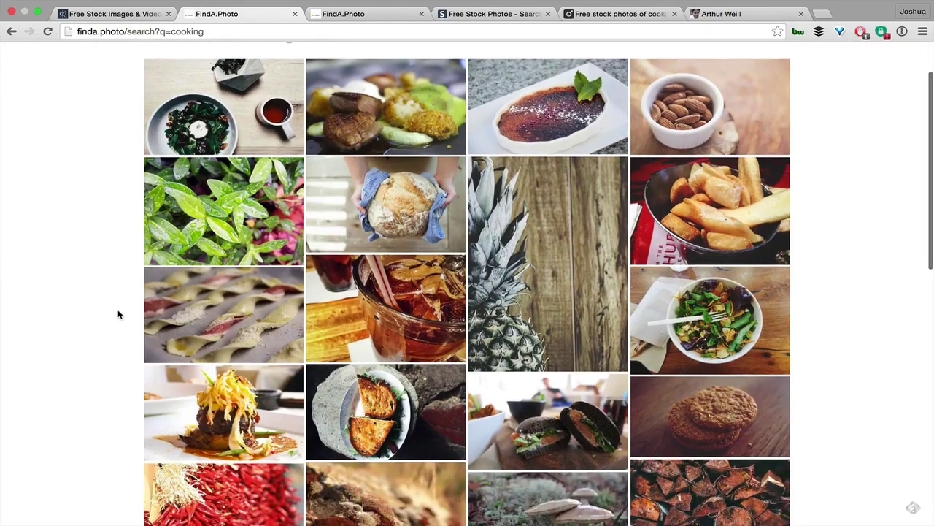
scroll(118, 314, "down", 4)
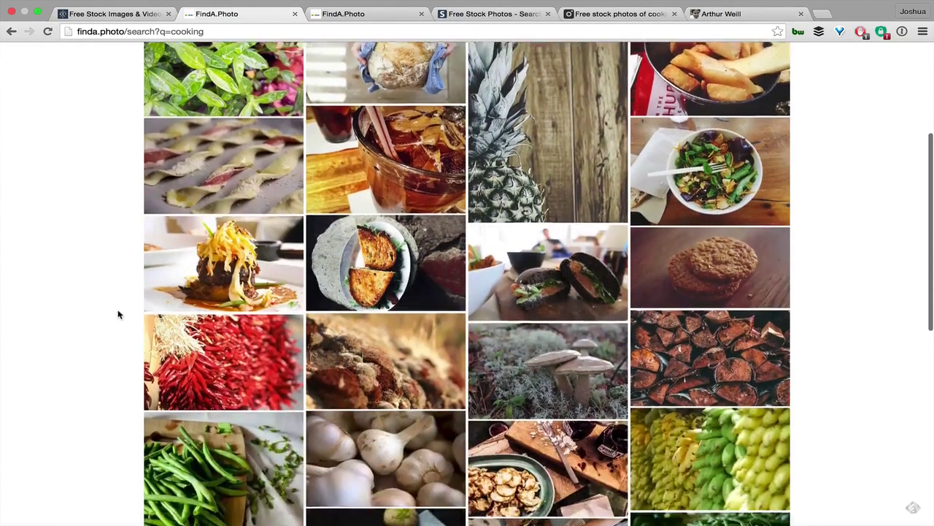
scroll(118, 314, "down", 6)
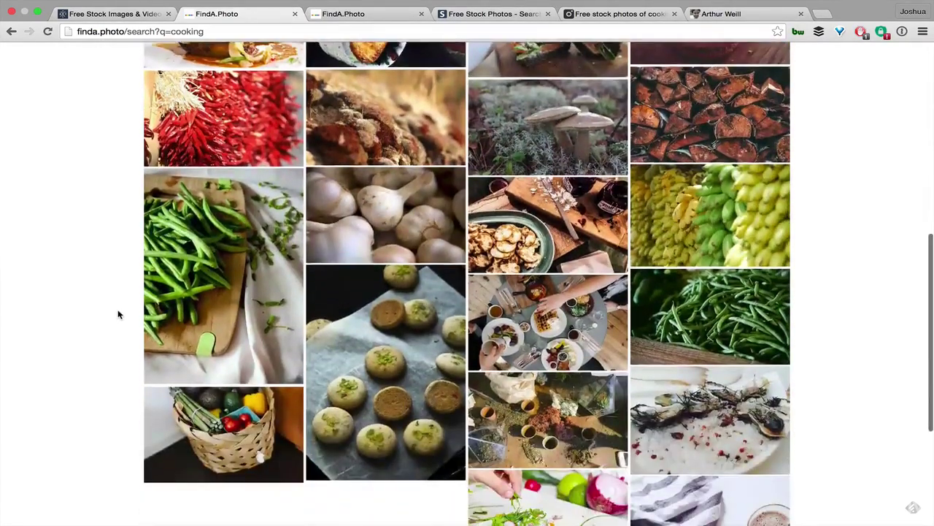
scroll(118, 314, "down", 4)
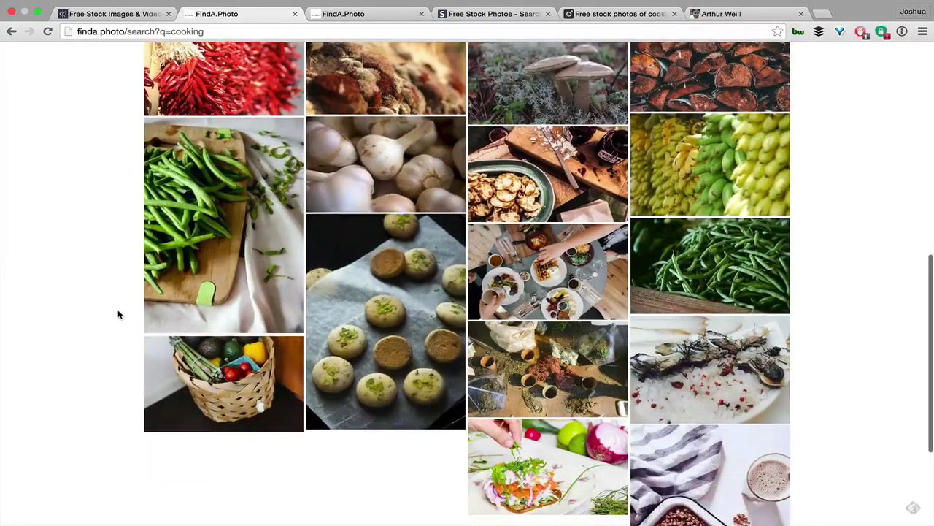
scroll(118, 314, "down", 2)
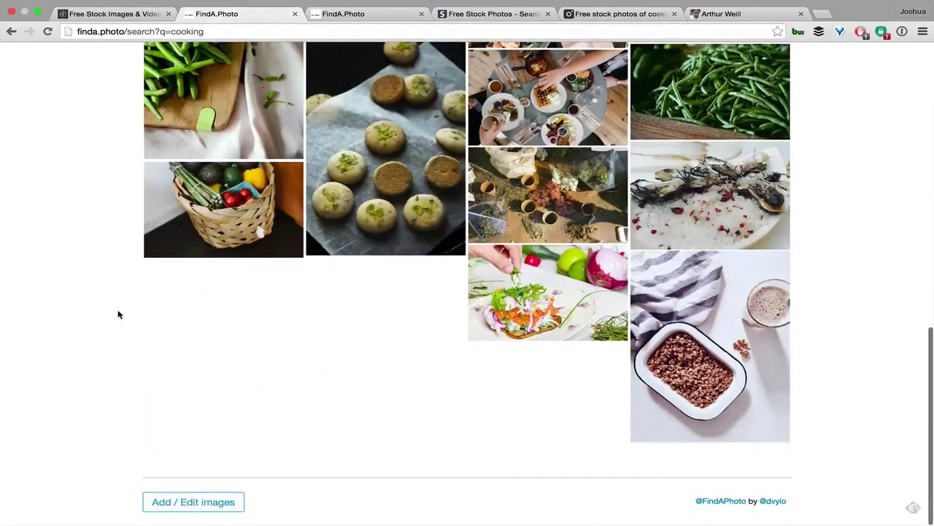
scroll(118, 314, "up", 5)
scroll(118, 314, "up", 10)
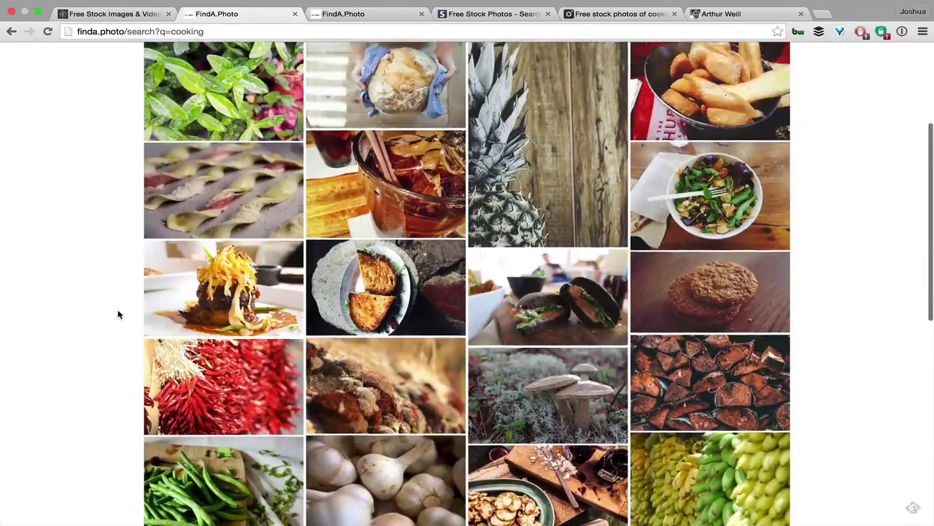
scroll(118, 314, "up", 2)
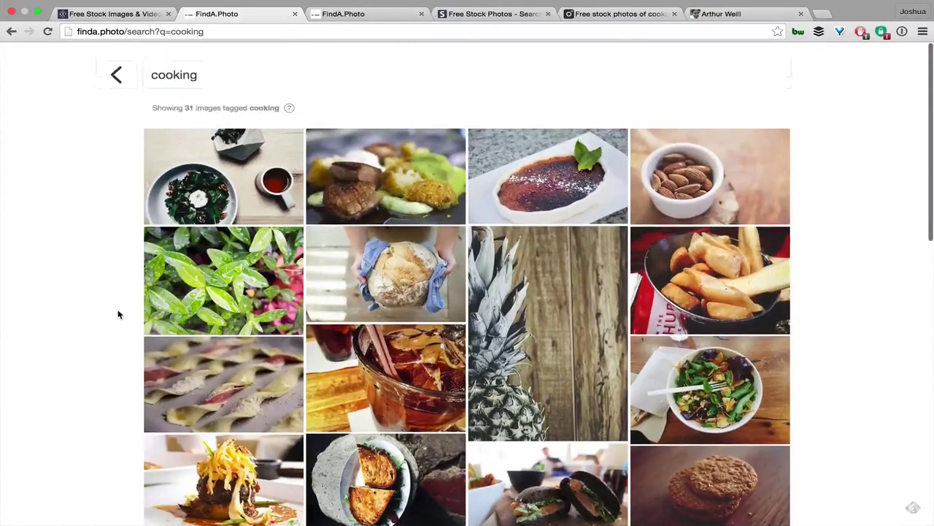
left_click(720, 174, "super")
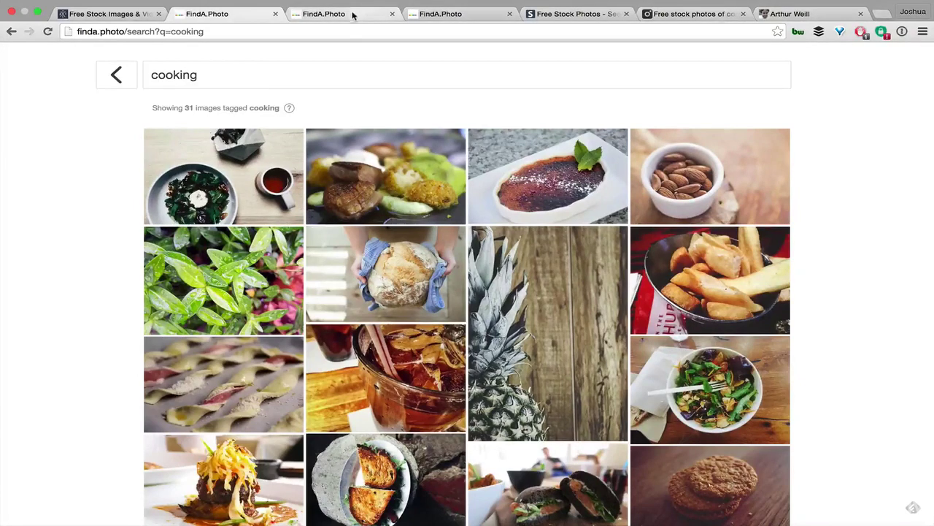
Search FindA.Photo for 'baking' instead of 'cooking', then move to the Stock Up results.
double_click(206, 77)
type("baking")
key("Return")
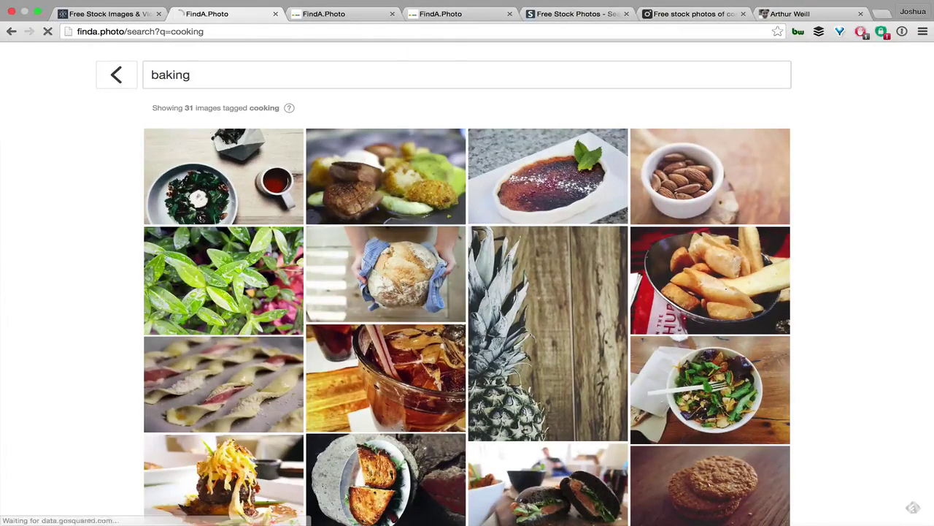
left_click(557, 14)
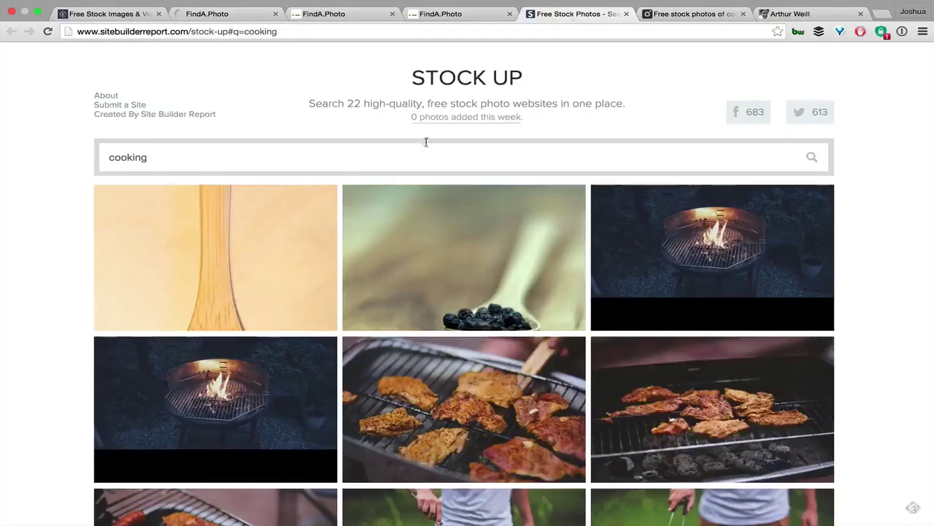
Go to page 2 of Stock Up's cooking results and open the kitchen utensils photo in a new tab.
scroll(408, 292, "down", 4)
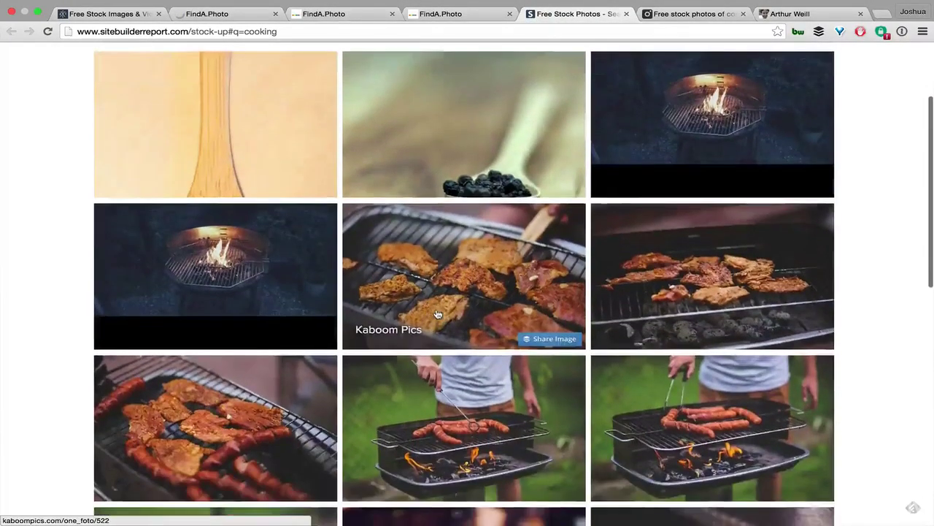
scroll(438, 314, "down", 8)
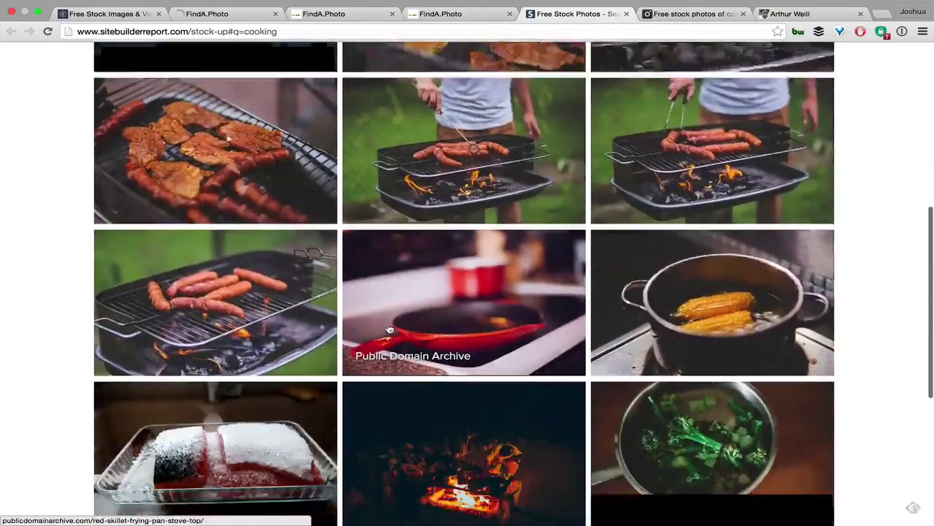
scroll(390, 329, "down", 6)
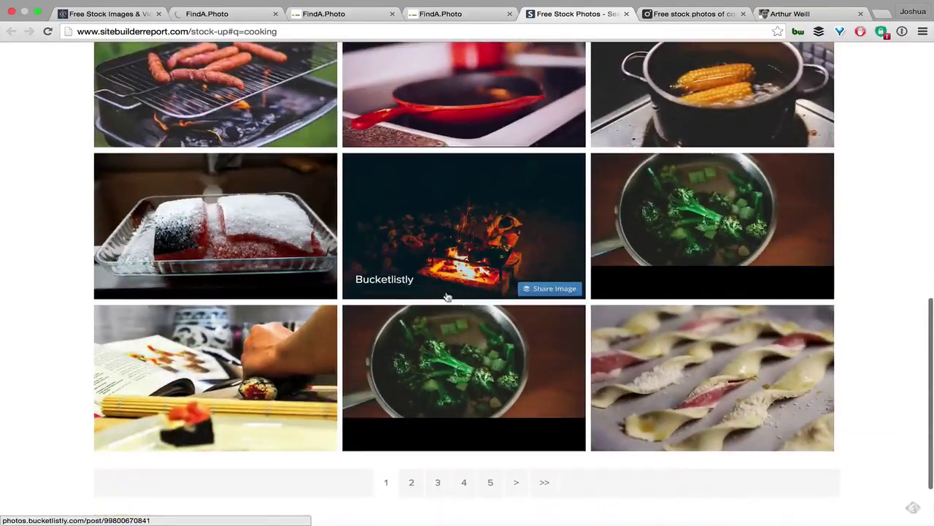
scroll(445, 343, "down", 3)
left_click(409, 398)
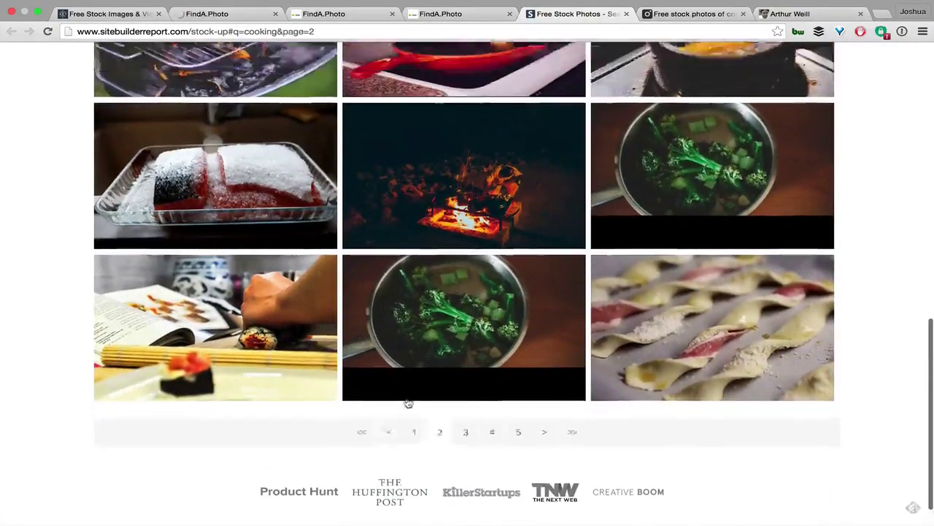
scroll(243, 391, "down", 1)
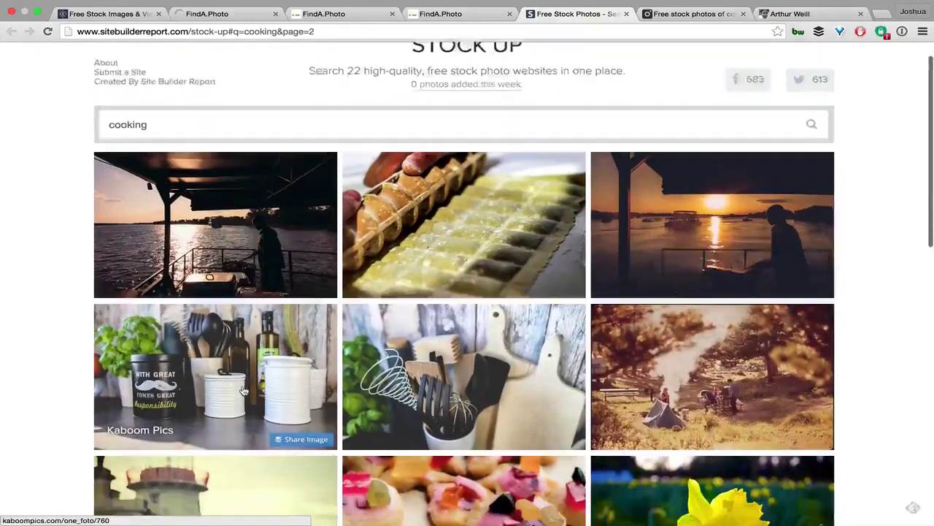
scroll(244, 391, "down", 6)
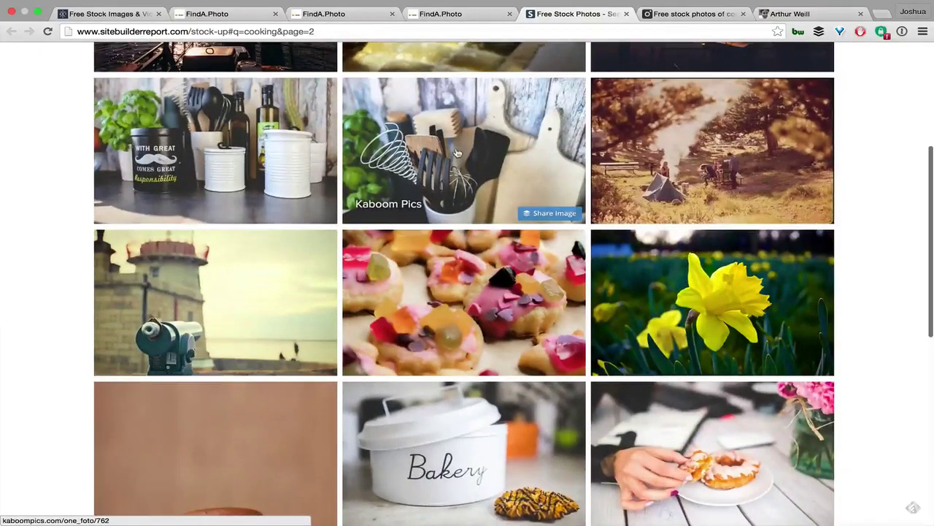
left_click(457, 153, "super")
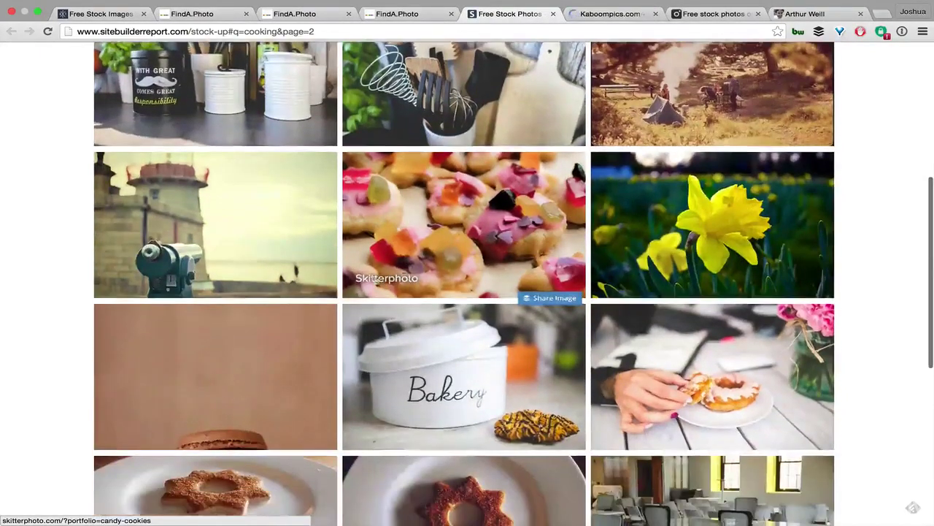
Open the Kaboompics donut photo in a new tab and keep browsing the results.
scroll(342, 315, "down", 3)
scroll(349, 319, "down", 2)
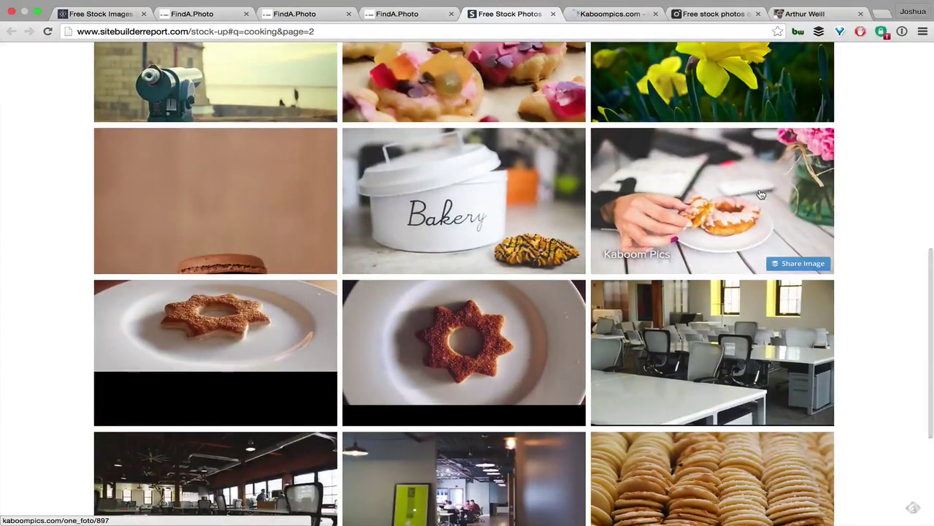
middle_click(761, 194)
scroll(465, 365, "down", 3)
scroll(465, 395, "down", 2)
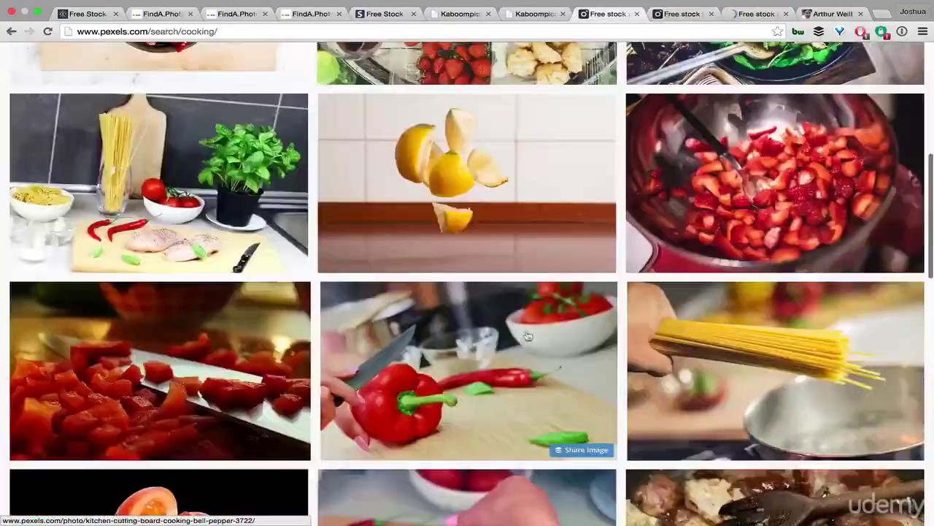
Open the cutting board photo's page on Pexels and download the dumplings photo.
scroll(399, 243, "down", 10)
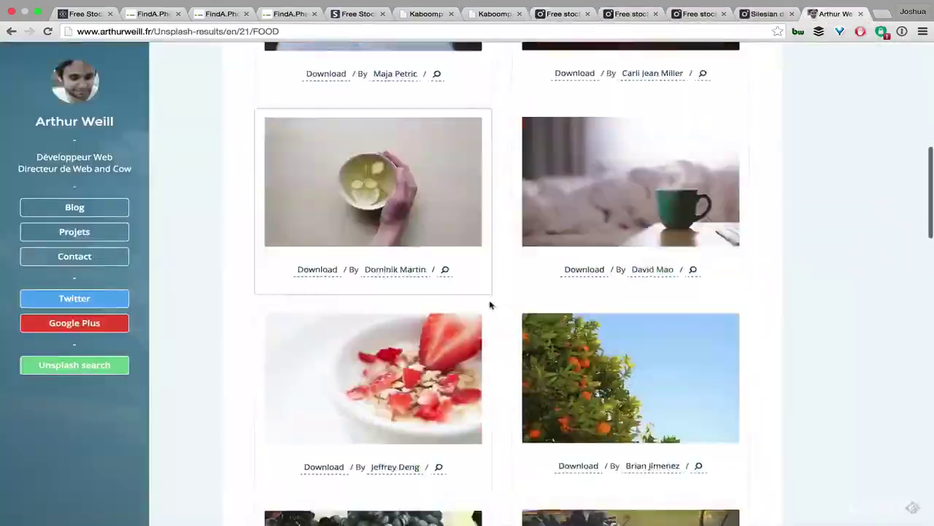
scroll(619, 82, "down", 10)
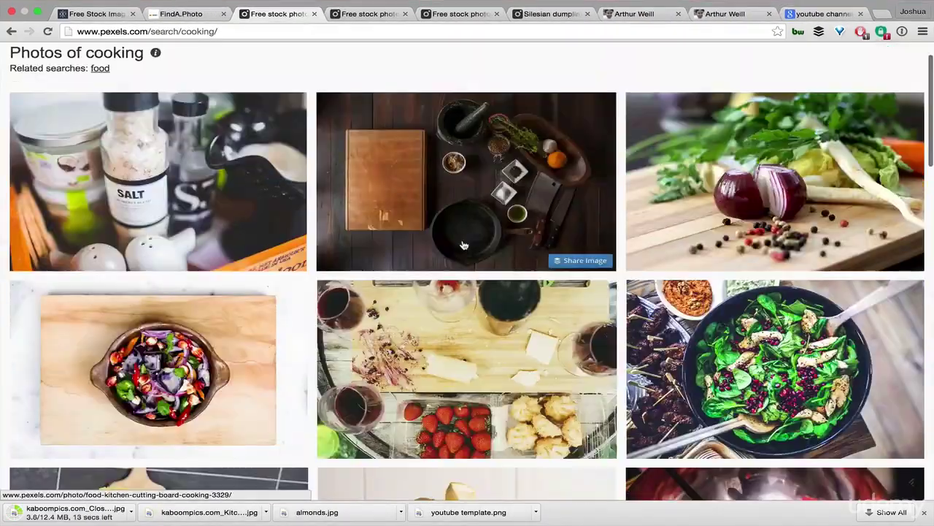
left_click(463, 245)
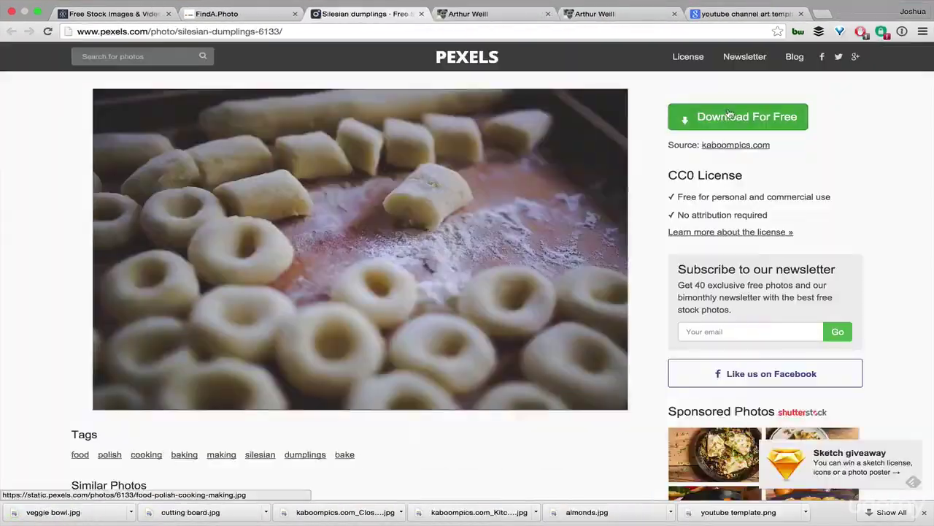
left_click(729, 115)
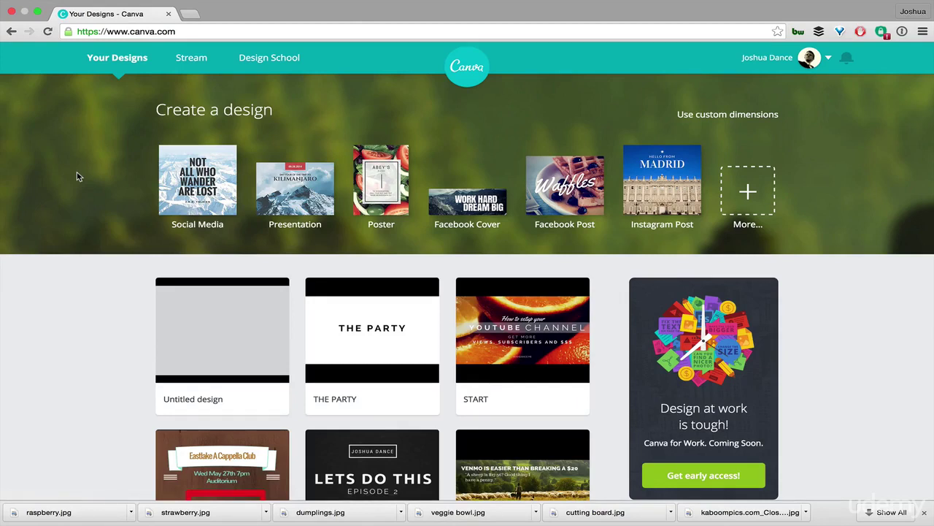
Start a new design from the More design types and scroll through the Layouts panel.
left_click(752, 192)
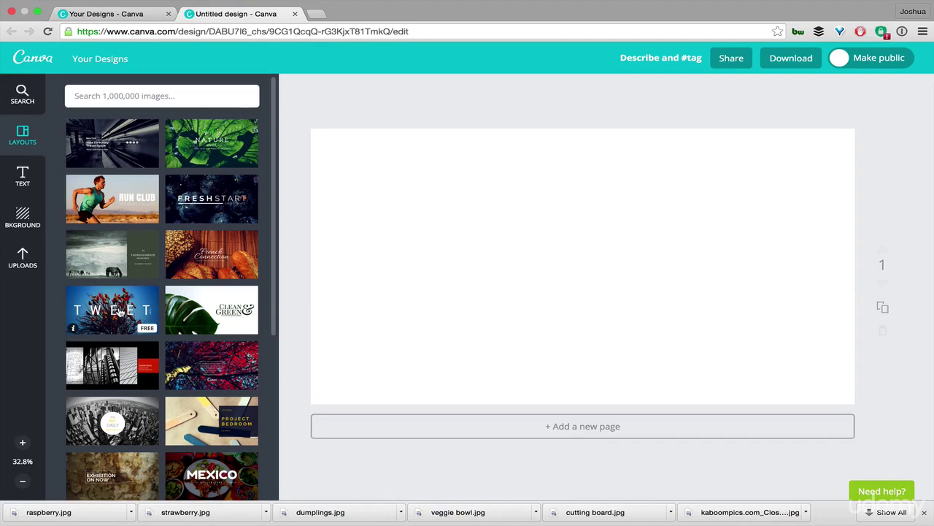
scroll(119, 310, "down", 15)
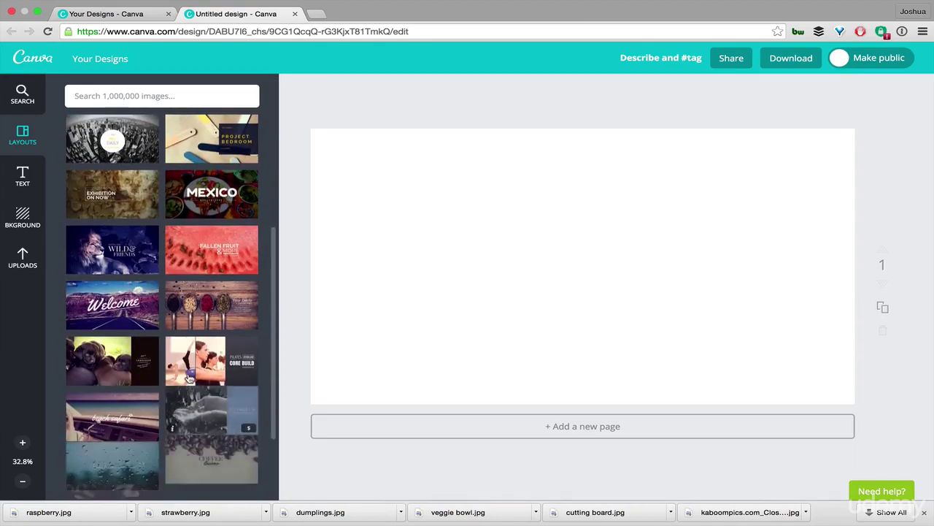
scroll(188, 378, "down", 10)
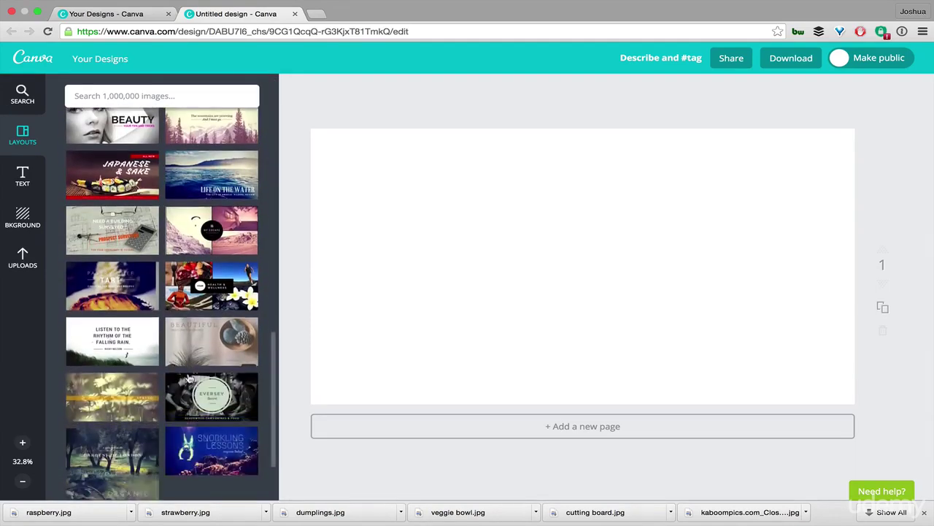
Apply THE PARTY layout and drag youtube template.png into Canva to upload it.
scroll(188, 378, "down", 10)
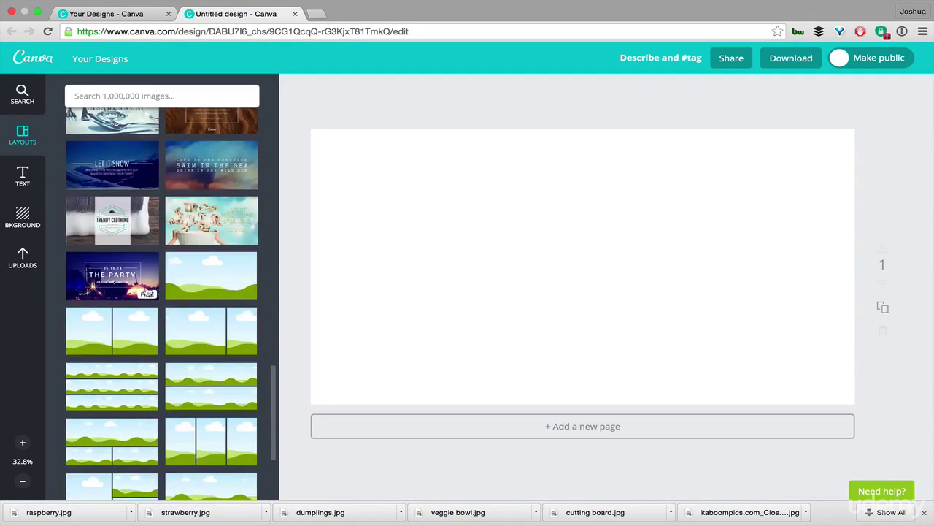
left_click(124, 275)
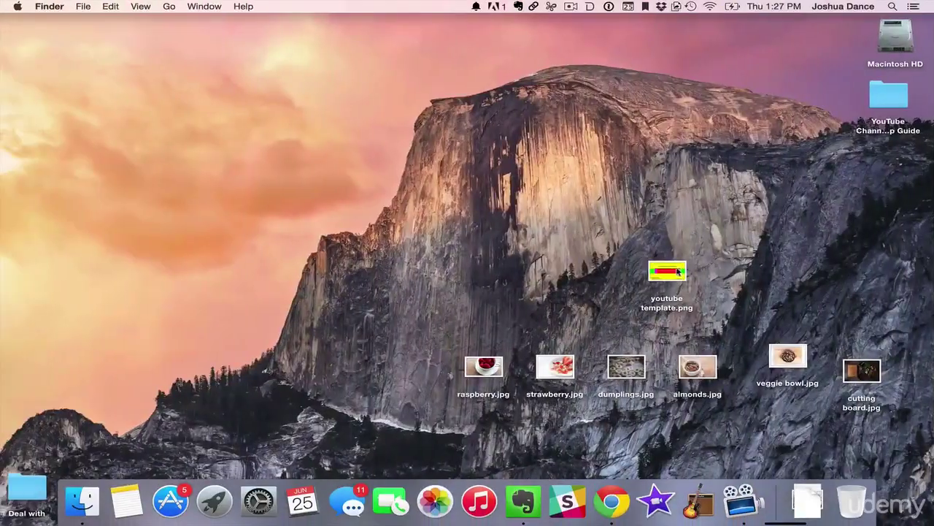
left_click_drag(677, 272, 763, 226)
key("ctrl+Right")
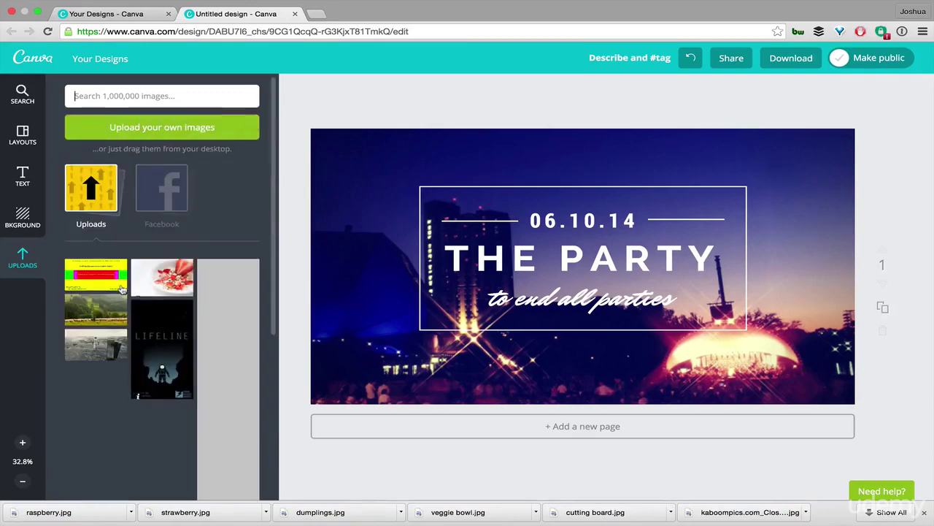
Place the uploaded YouTube template on the page and stretch it to cover the whole design.
left_click(99, 272)
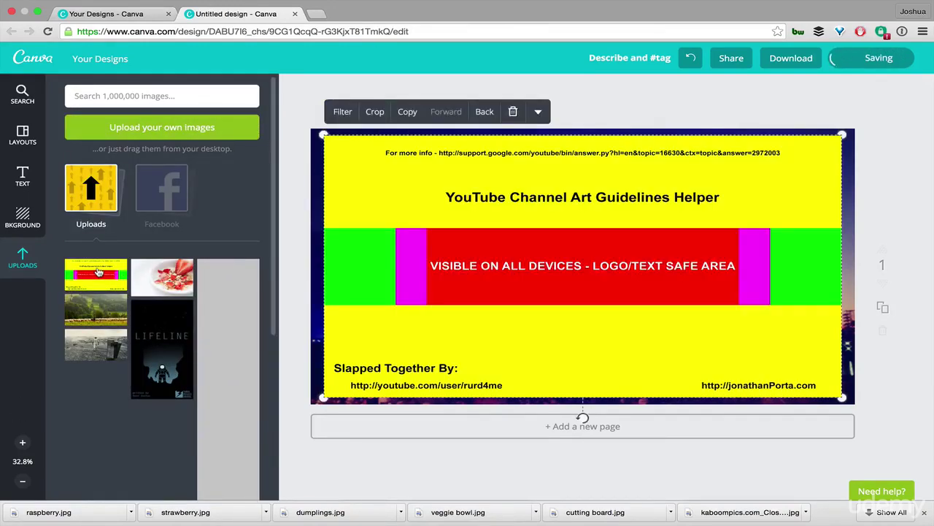
left_click_drag(323, 135, 312, 129)
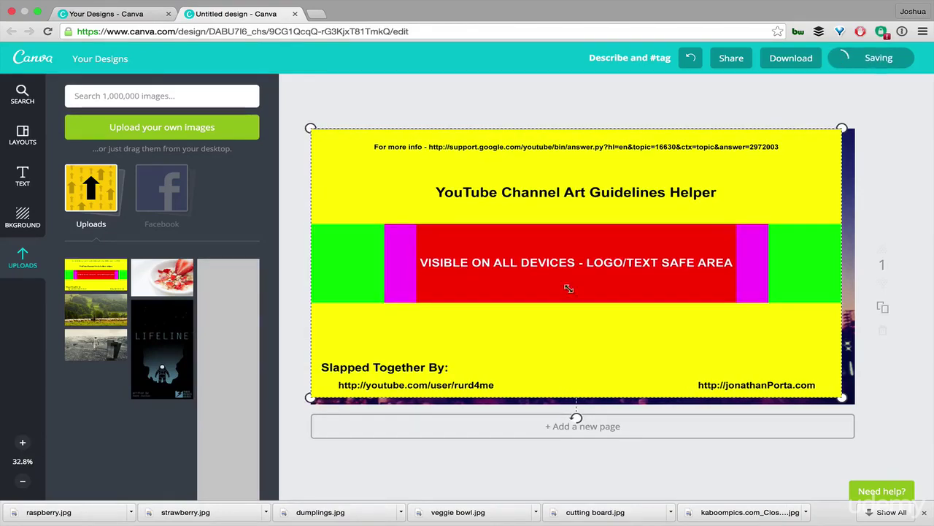
left_click_drag(842, 398, 856, 404)
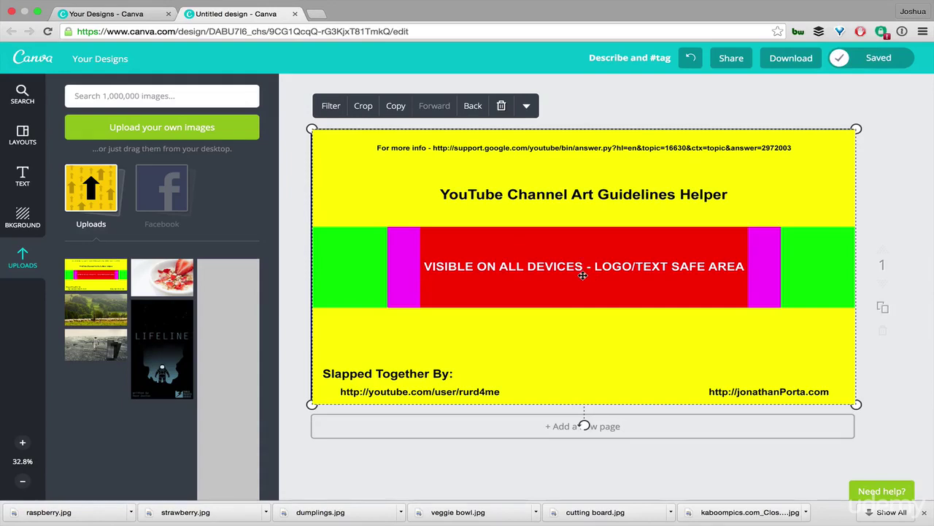
left_click(286, 162)
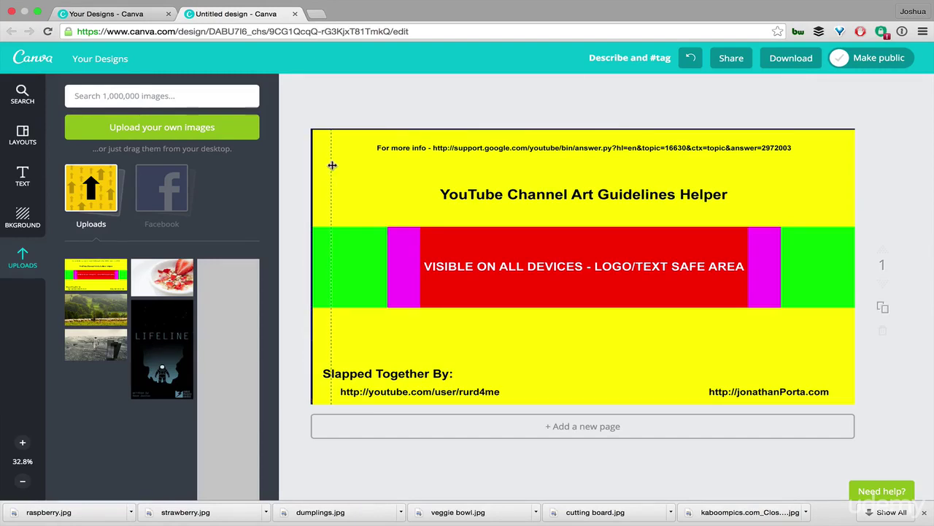
Align the template to the left edge and add guides along the safe area and red band.
left_click_drag(332, 165, 420, 184)
left_click_drag(422, 126, 424, 200)
left_click_drag(310, 193, 749, 179)
left_click_drag(728, 130, 737, 306)
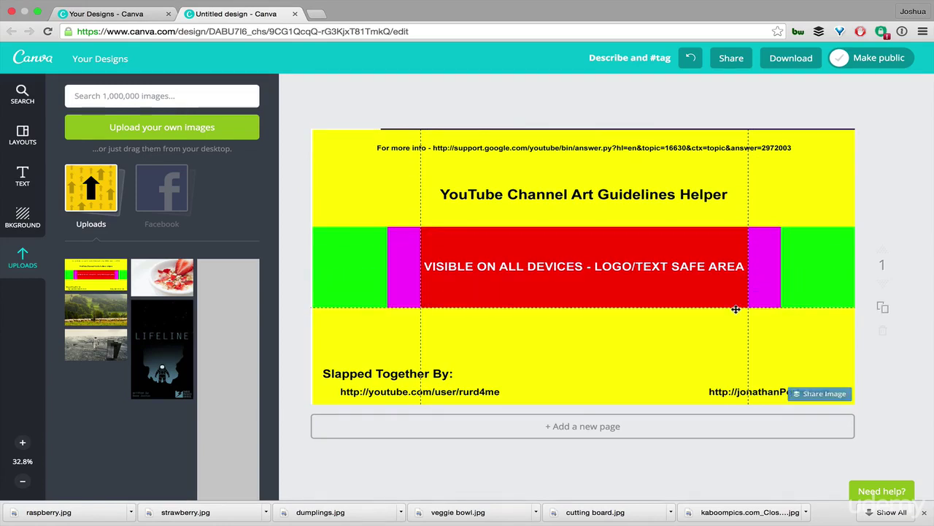
left_click_drag(720, 129, 718, 228)
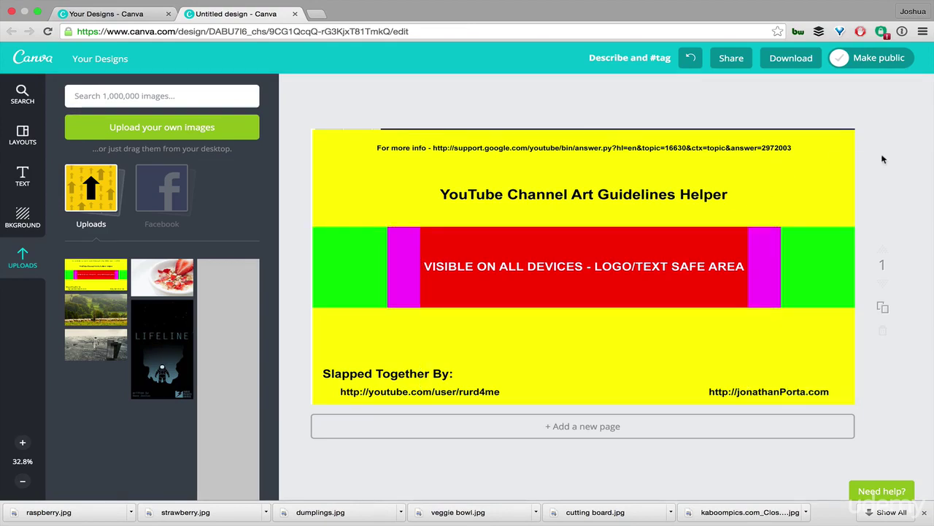
Delete the yellow guideline image from the design.
left_click(820, 169)
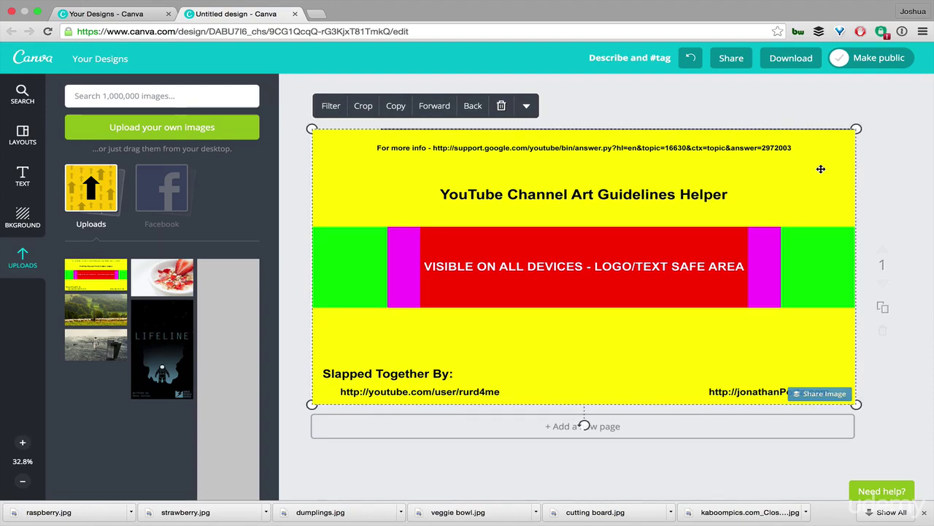
key("Delete")
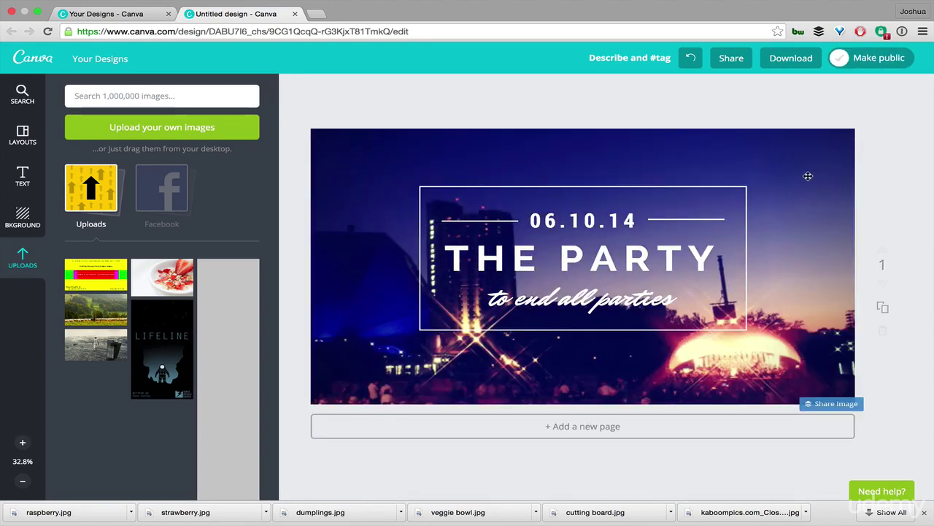
left_click_drag(809, 176, 751, 227)
Replace the THE PARTY heading with the text COOKINGTWINKLE.
double_click(603, 257)
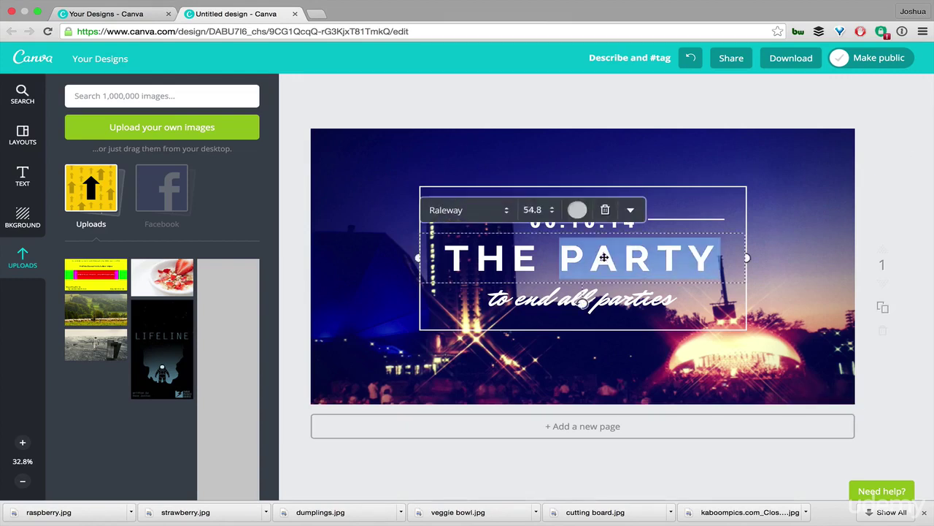
key("super+a")
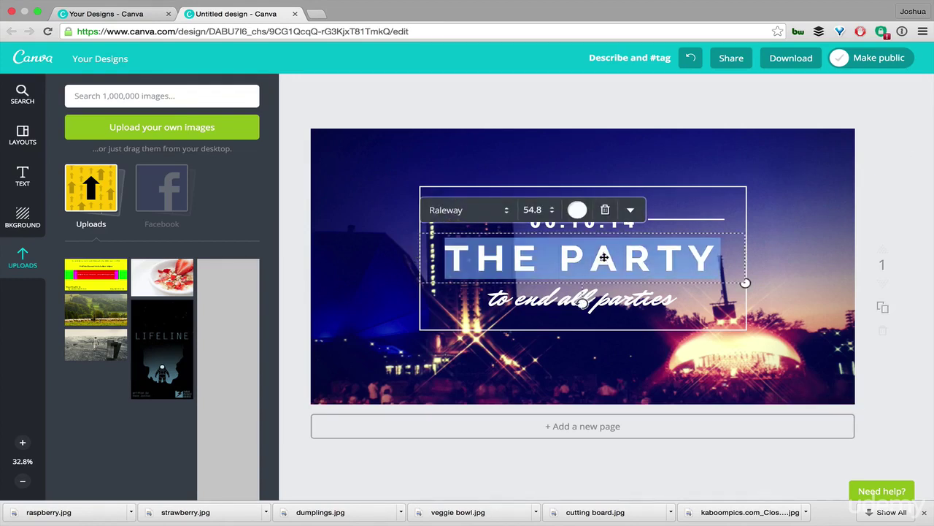
type("COOKING")
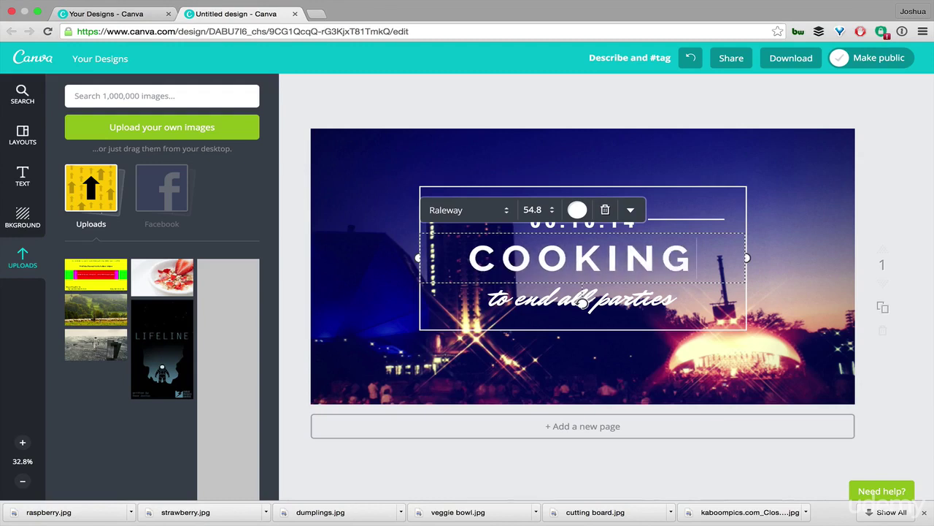
type("TWINKE")
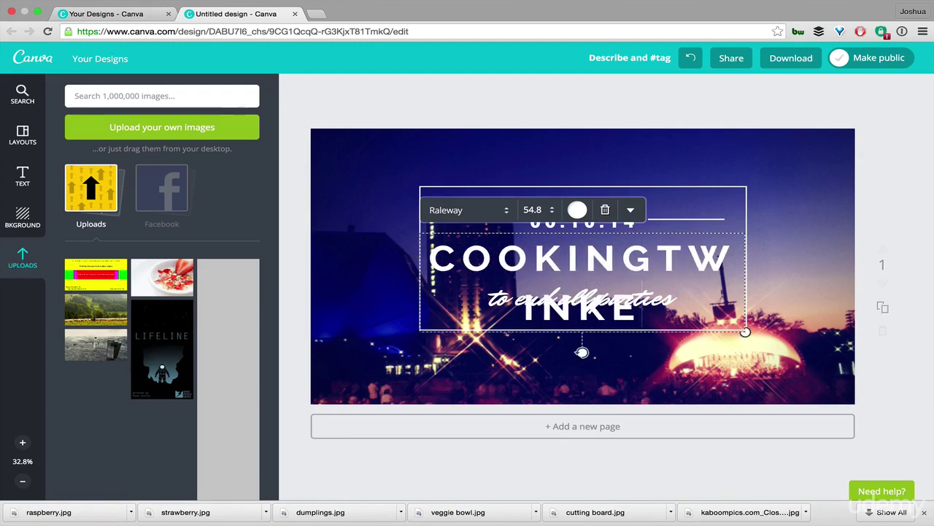
key("BackSpace")
type("LE")
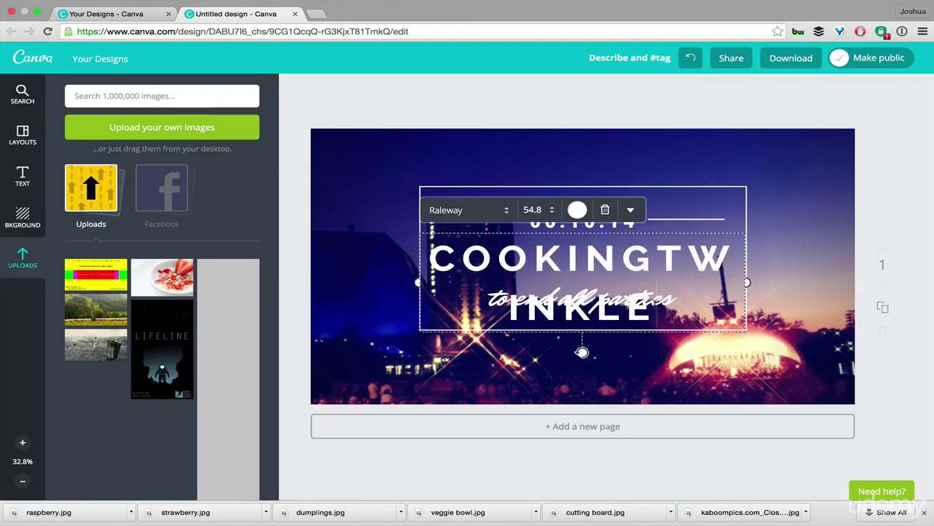
Set the COOKINGTWINKLE title to font size 42 and widen its text box.
left_click_drag(659, 307, 444, 262)
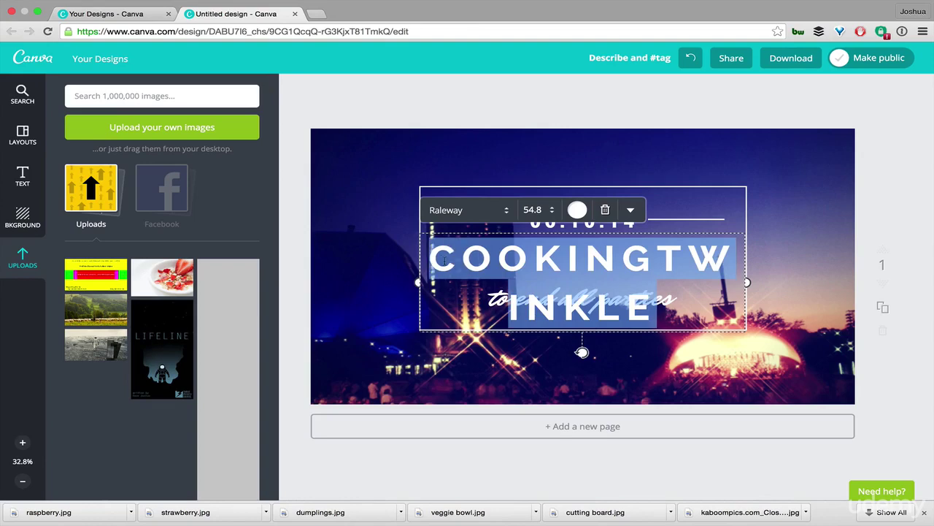
left_click(534, 214)
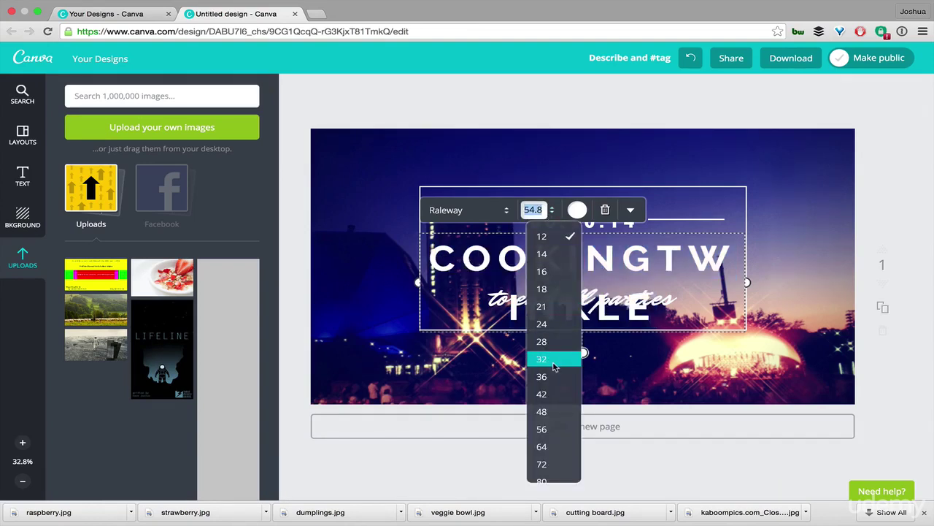
left_click(544, 393)
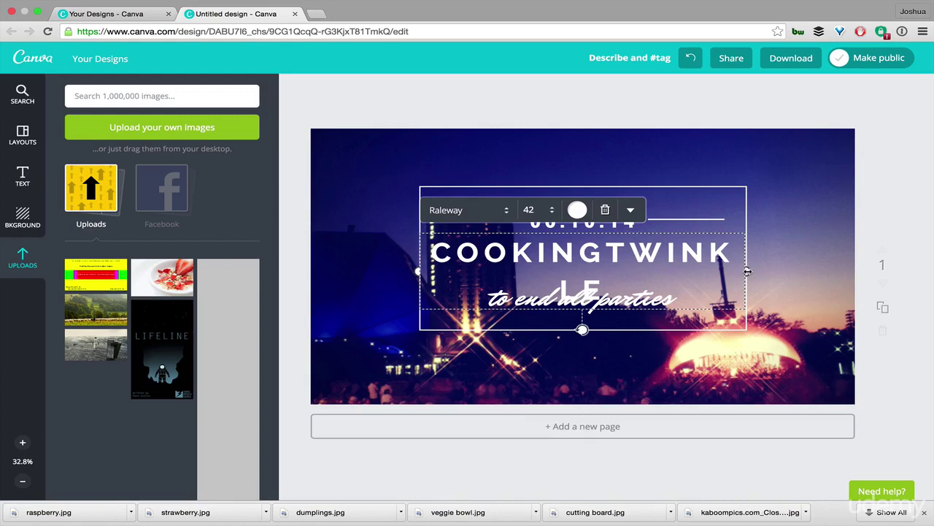
left_click_drag(749, 271, 781, 273)
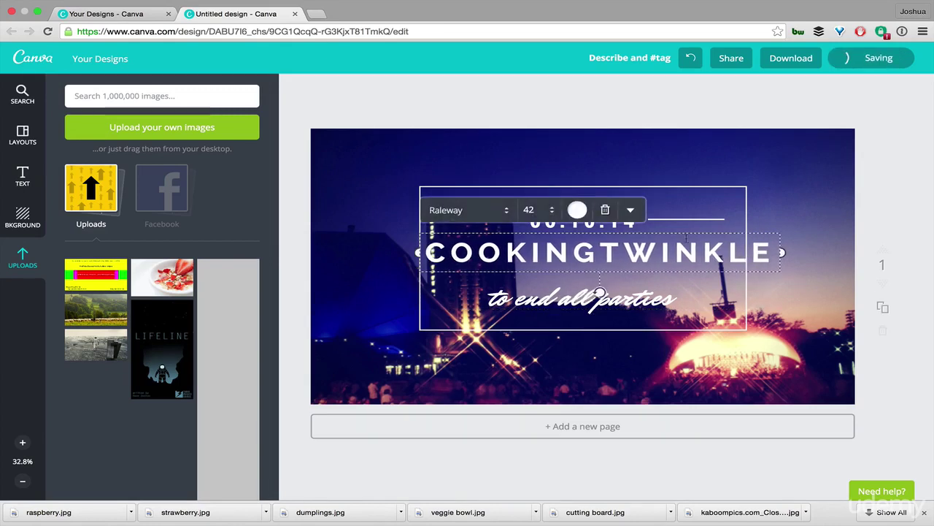
left_click(784, 208)
left_click(784, 208)
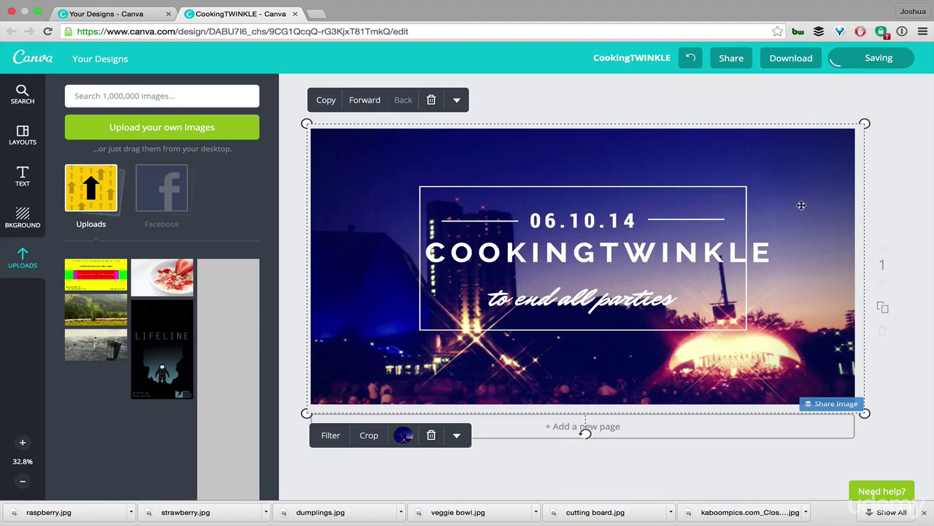
key("Escape")
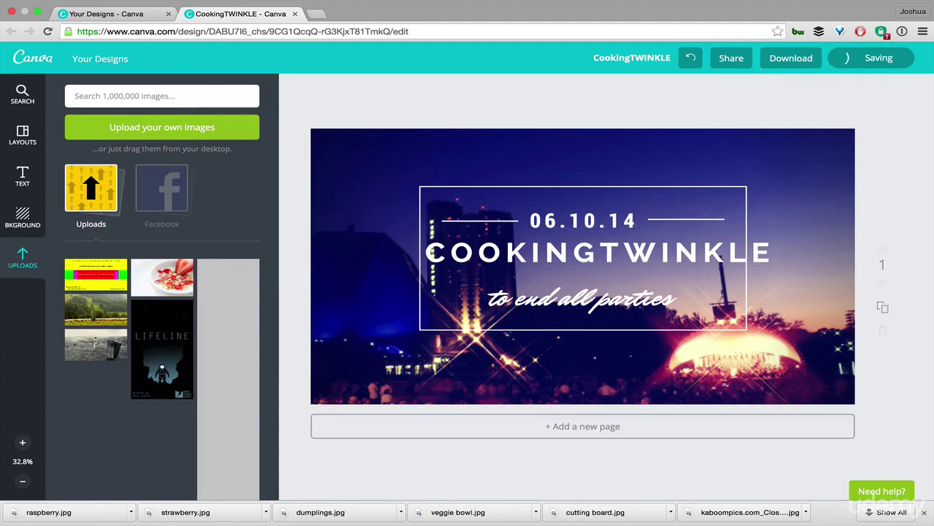
Shrink the title to size 36 and shift it left to centre it.
left_click(643, 252)
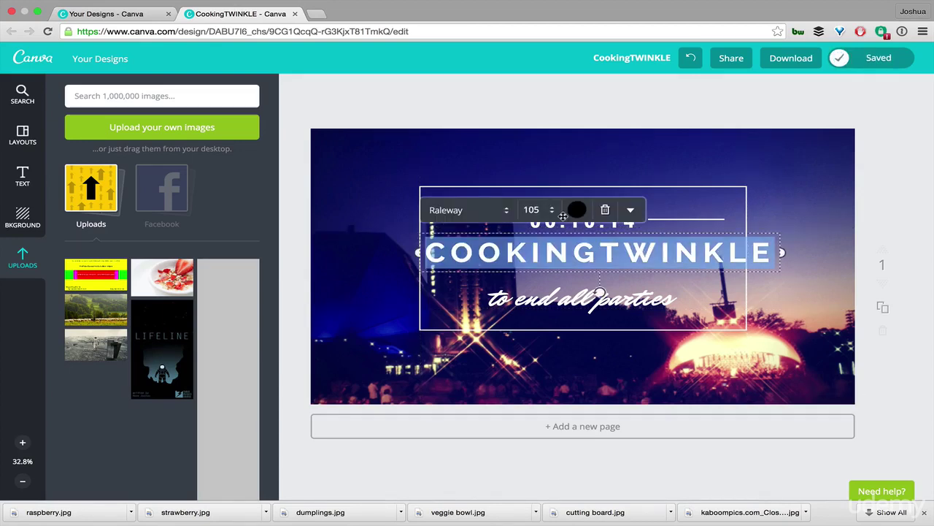
left_click(531, 209)
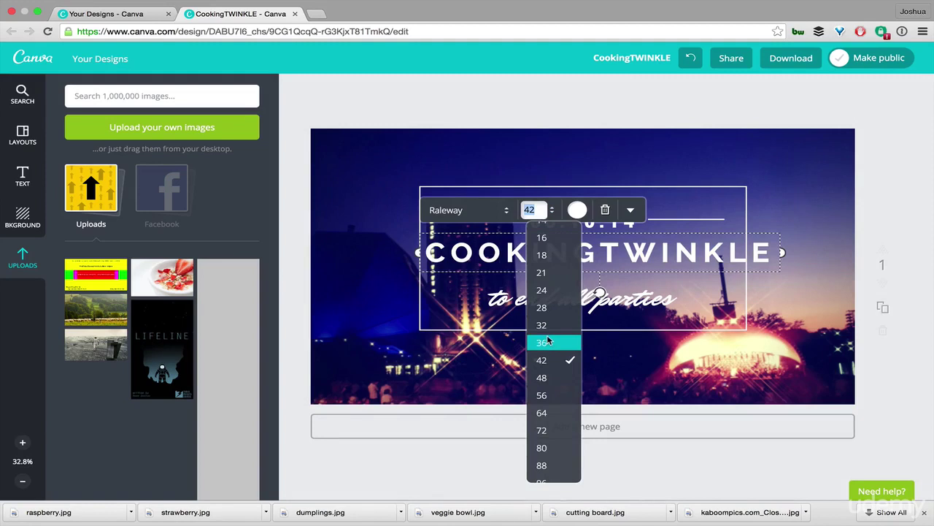
left_click(544, 343)
left_click(776, 185)
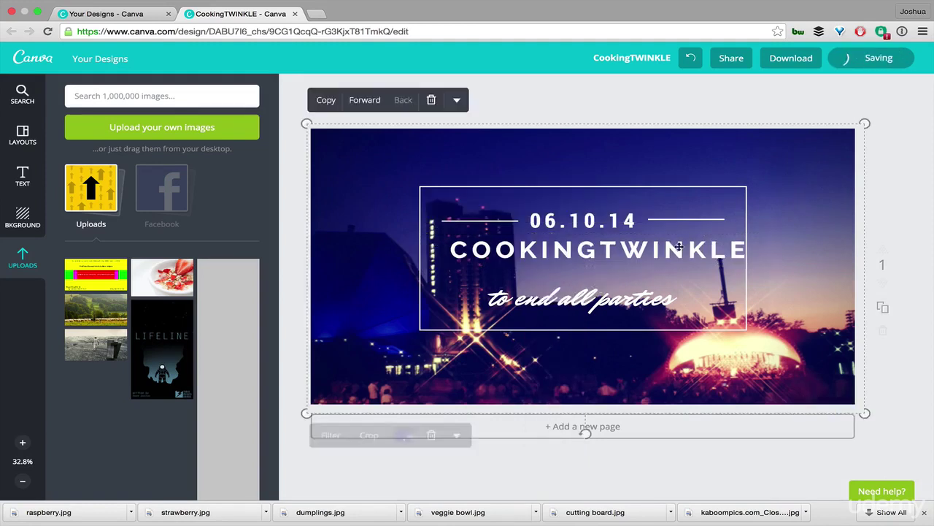
left_click_drag(674, 250, 659, 249)
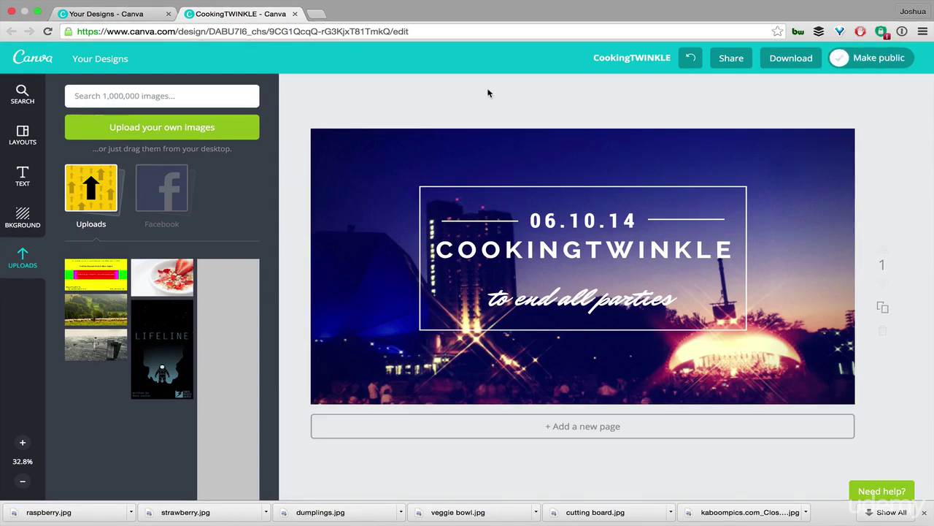
Replace the tagline with 'cook all the things' and the 06.10.14 date with 'NEW VIDEOS EVERY TUESDAY'.
double_click(574, 306)
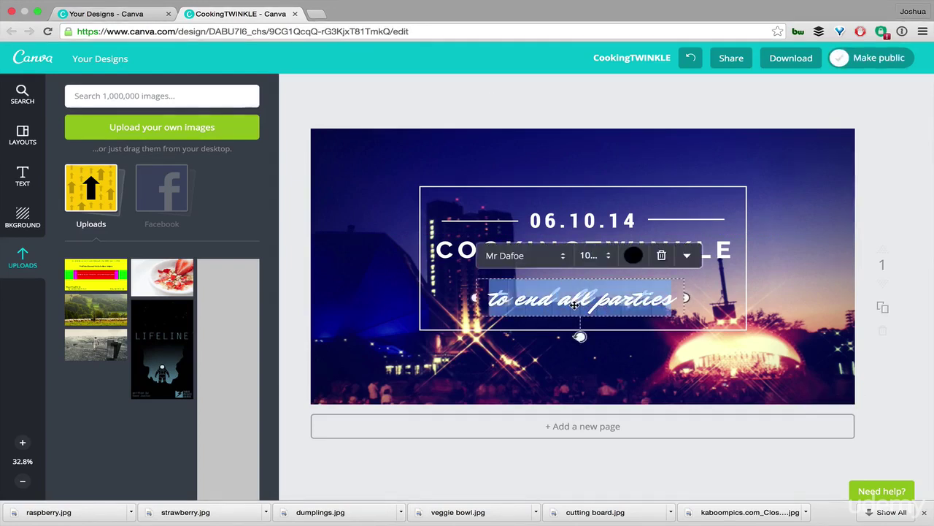
type("cook all the things")
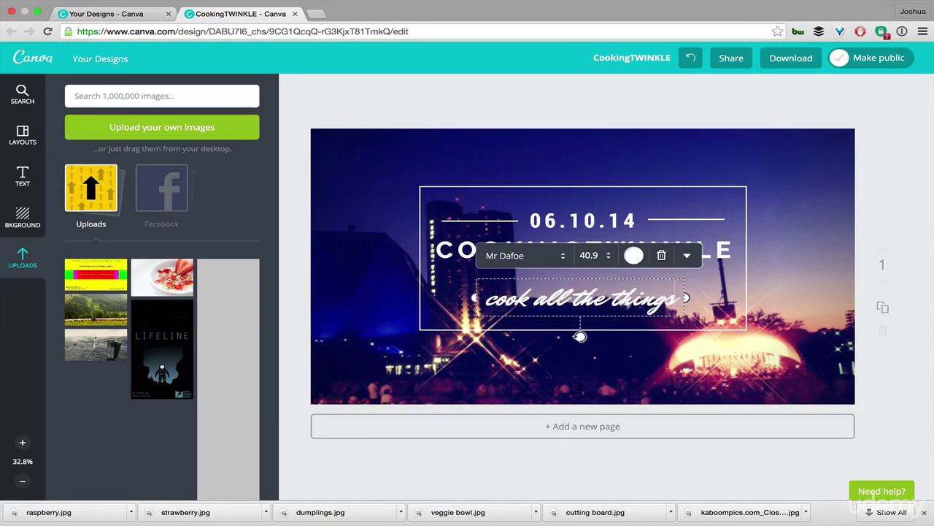
left_click(575, 225)
double_click(575, 225)
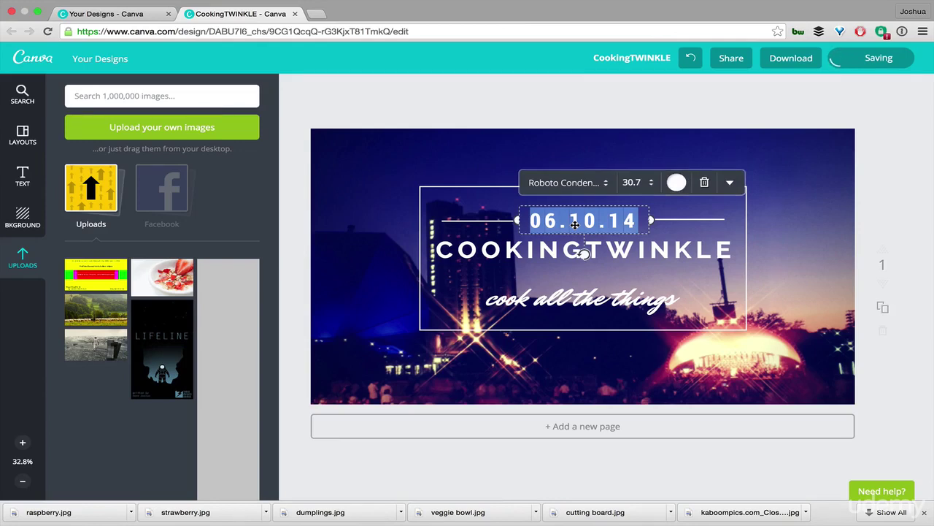
type("NEW VIE")
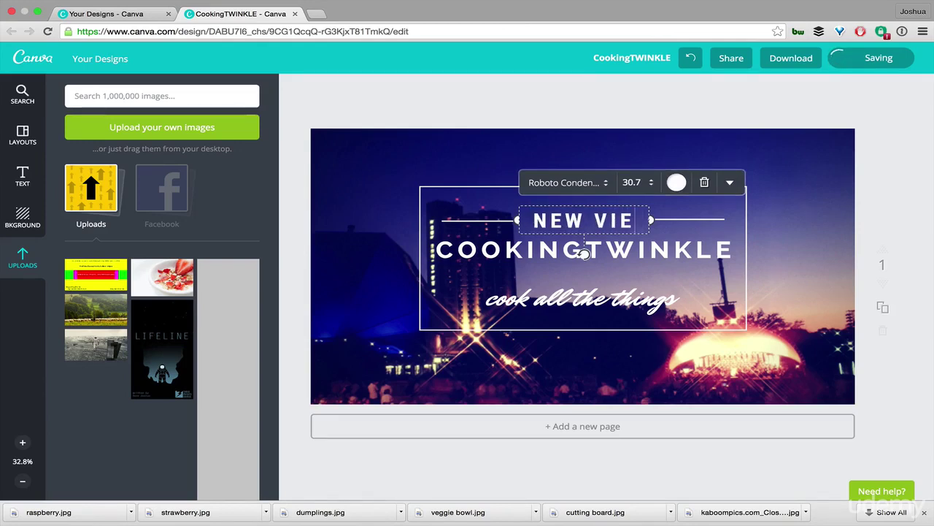
key("BackSpace")
type("DEOS WE")
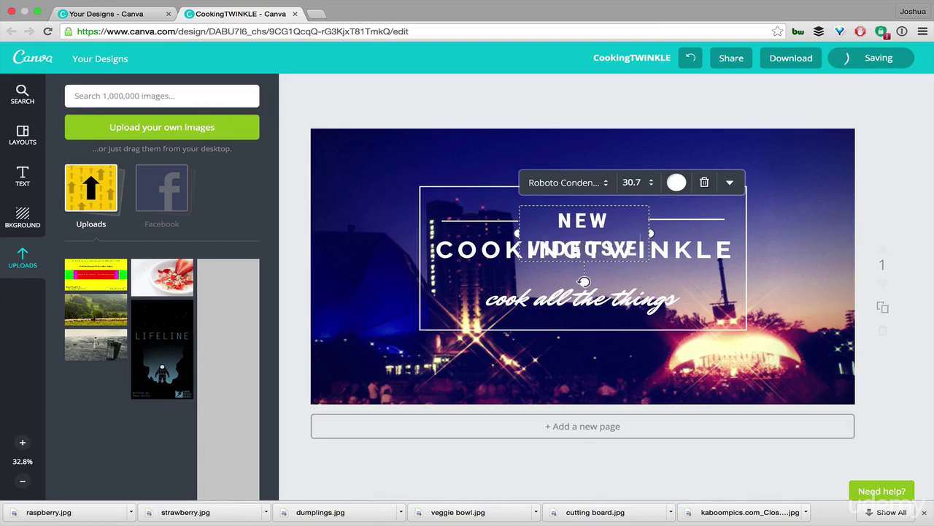
type("EVERY TUESDAY")
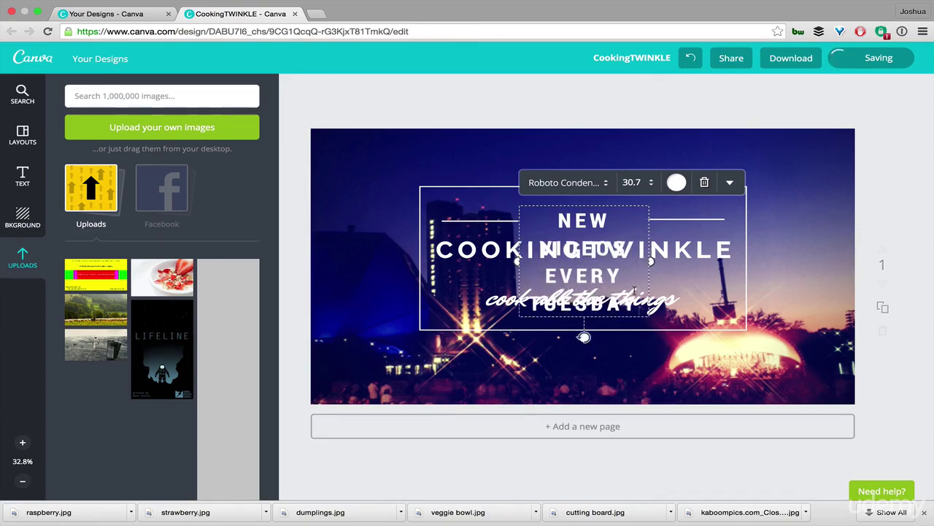
Shrink the schedule line to size 14 and move the tagline up closer to the title.
left_click_drag(640, 306, 547, 227)
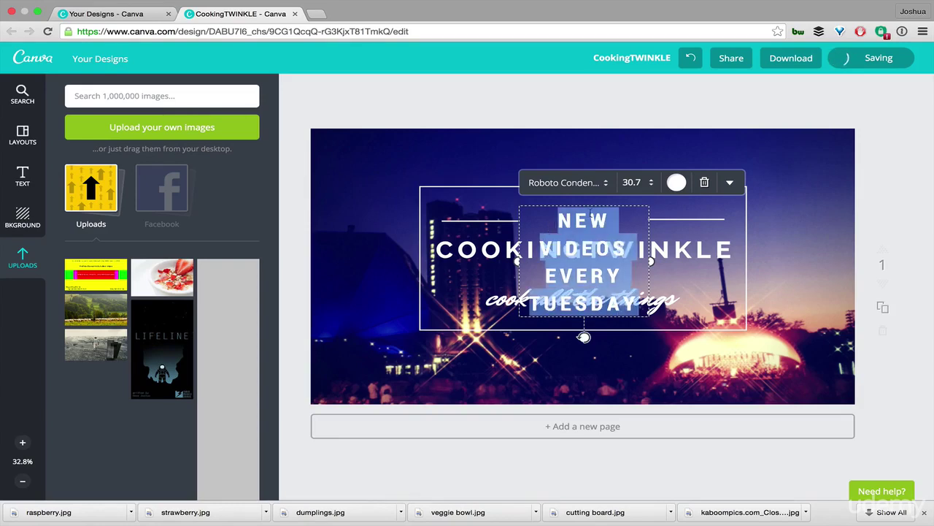
left_click(635, 188)
left_click(650, 222)
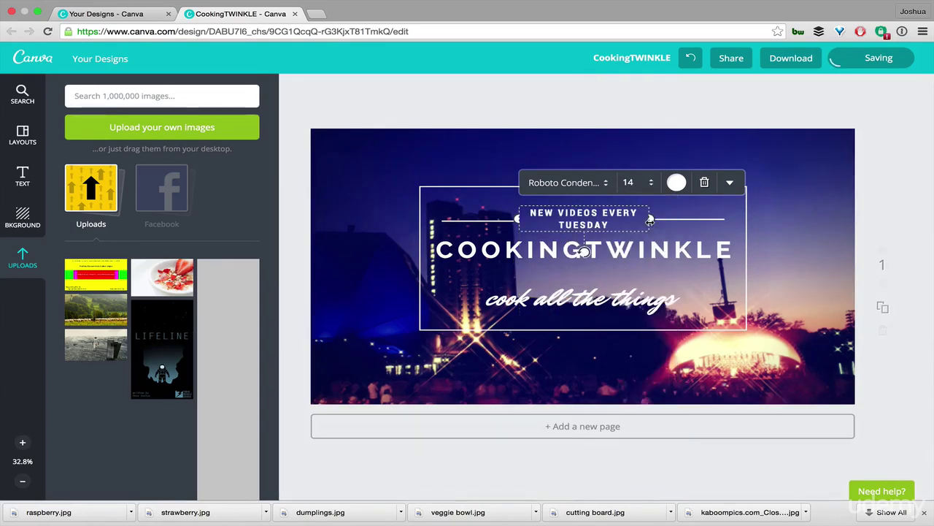
left_click(800, 225)
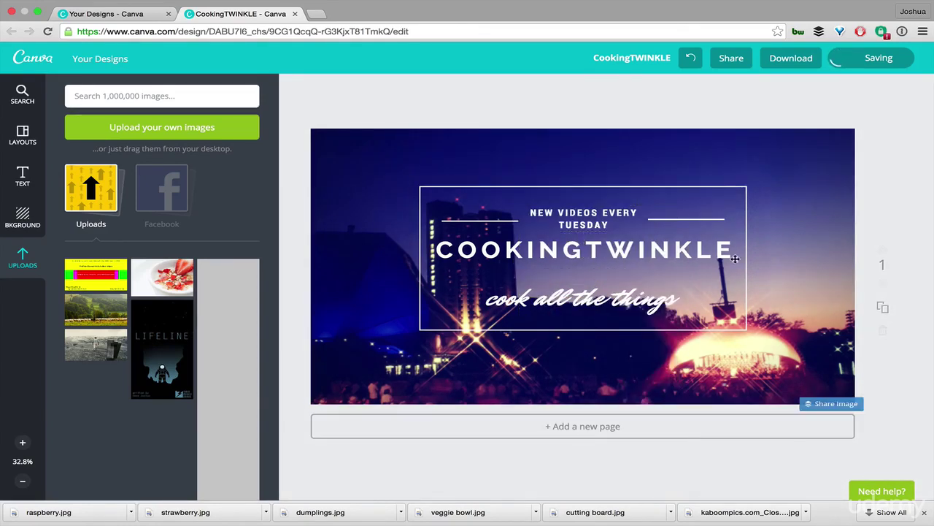
left_click(625, 301)
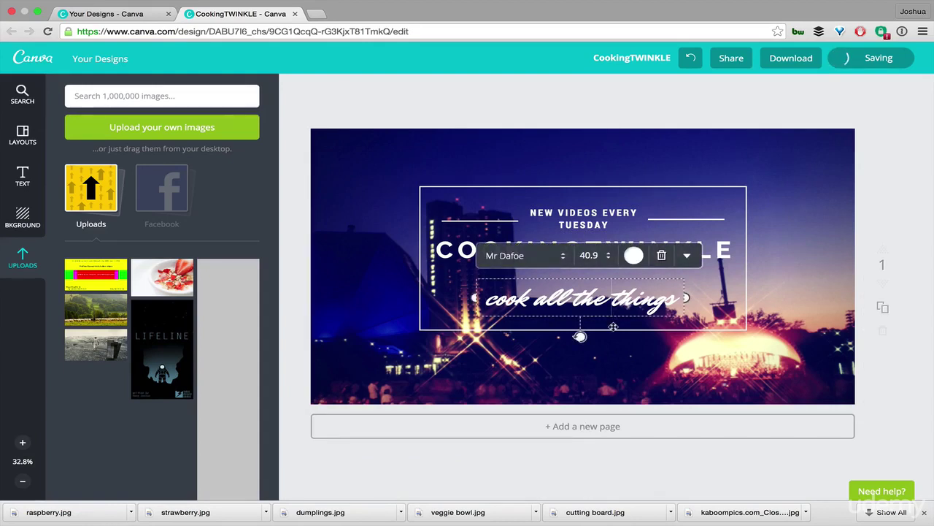
left_click_drag(613, 326, 613, 304)
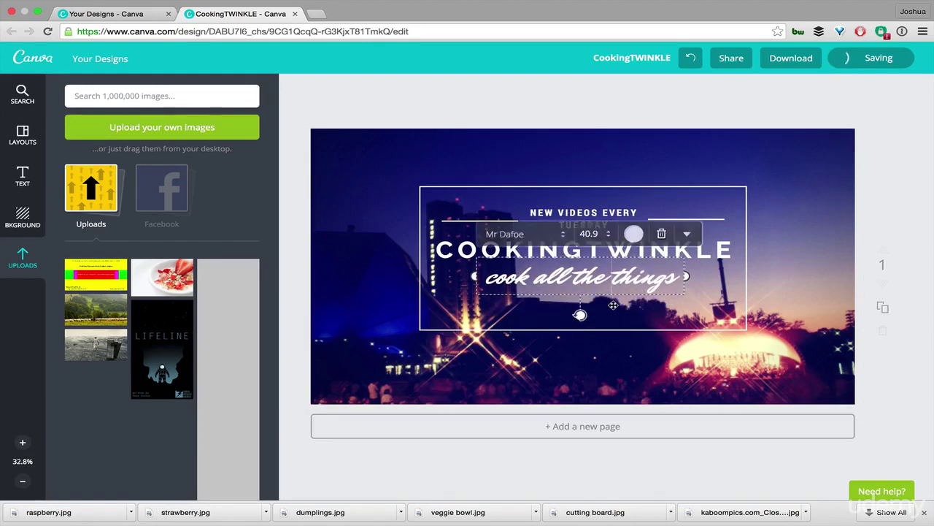
left_click(779, 225)
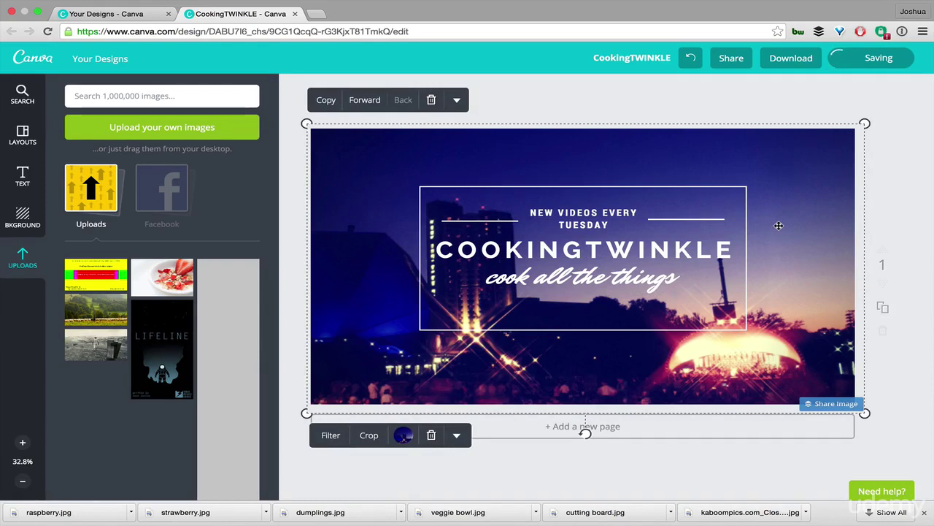
left_click(901, 173)
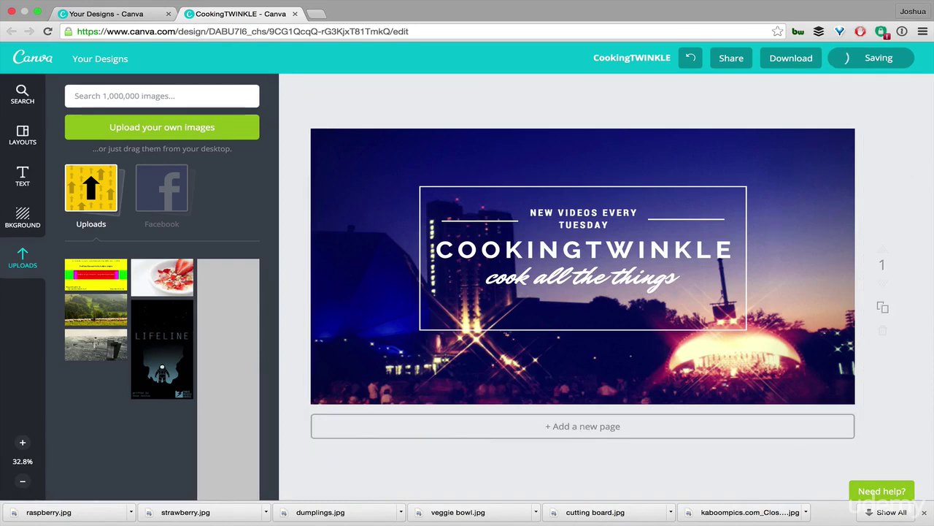
left_click_drag(409, 226, 548, 256)
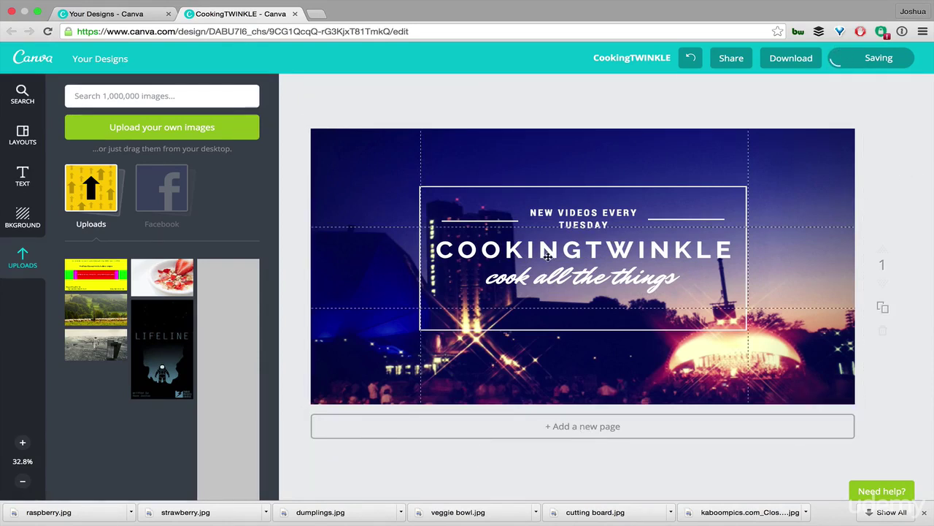
Set 'cook all the things' to size 28 and move it and the COOKINGTWINKLE heading lower.
left_click_drag(654, 254, 605, 277)
left_click_drag(585, 211, 582, 223)
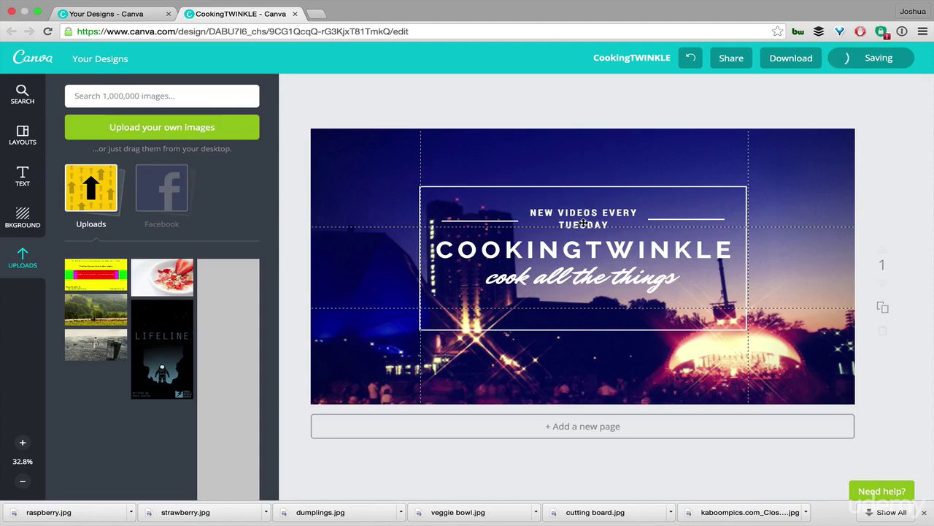
left_click(608, 277)
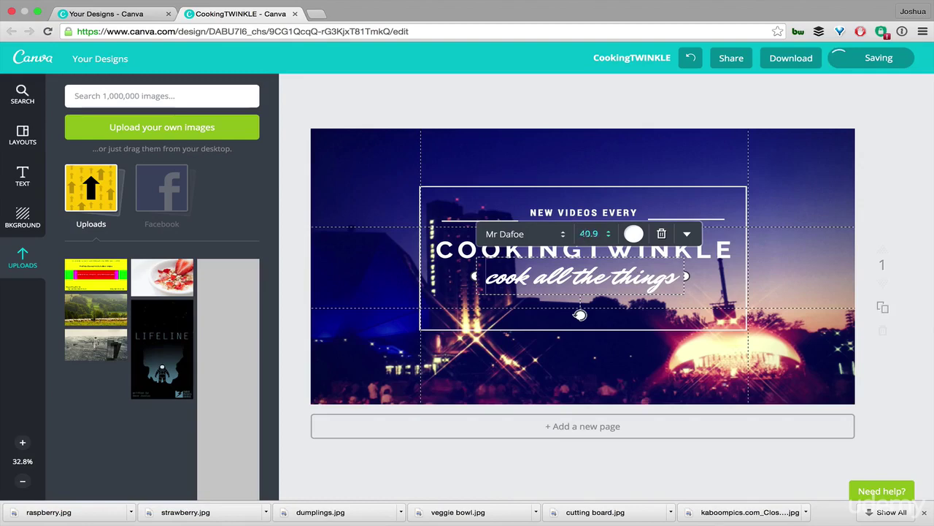
left_click(589, 234)
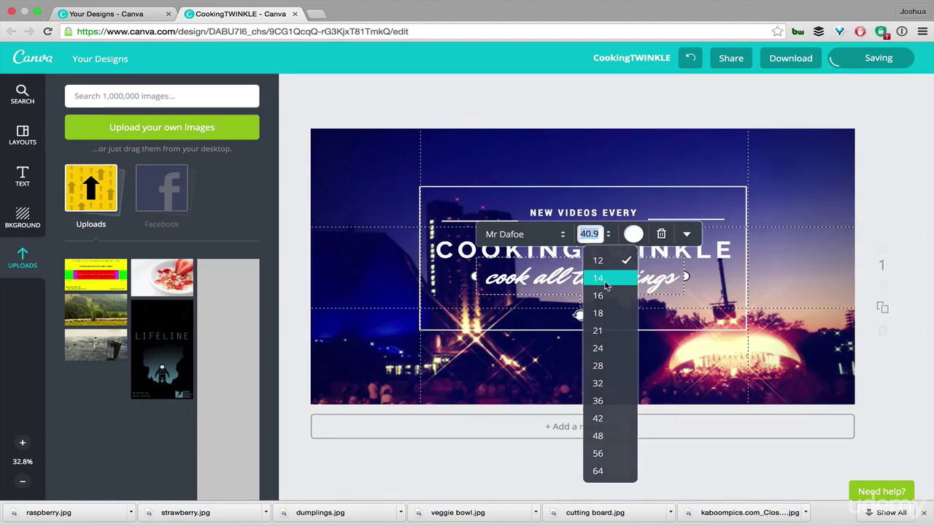
left_click(612, 365)
left_click_drag(616, 304, 616, 330)
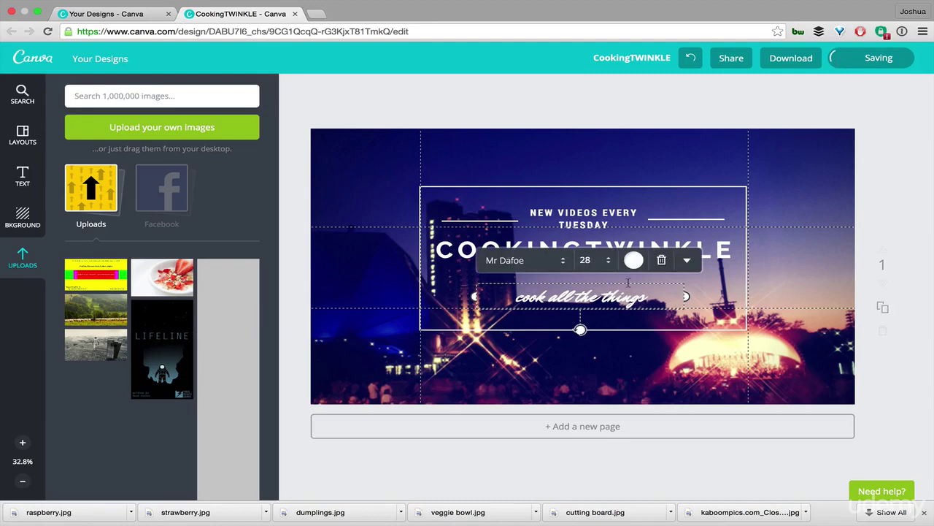
left_click(720, 252)
double_click(702, 263)
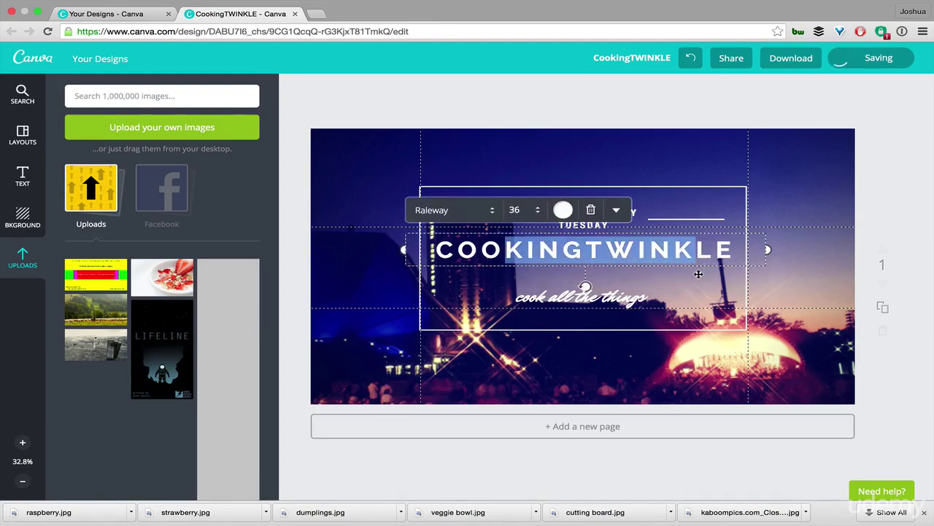
left_click_drag(699, 274, 693, 297)
Move the NEW VIDEOS EVERY TUESDAY line and both divider lines lower together.
left_click(619, 215)
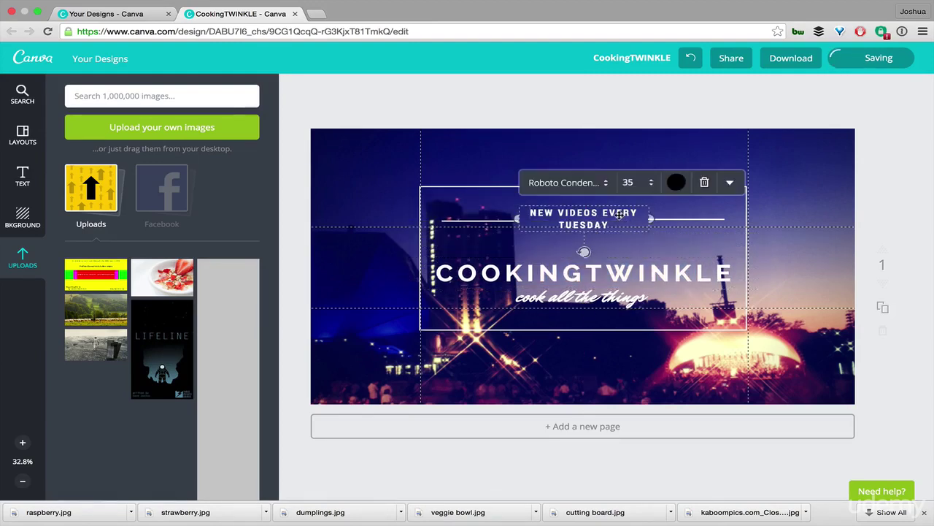
left_click(667, 218)
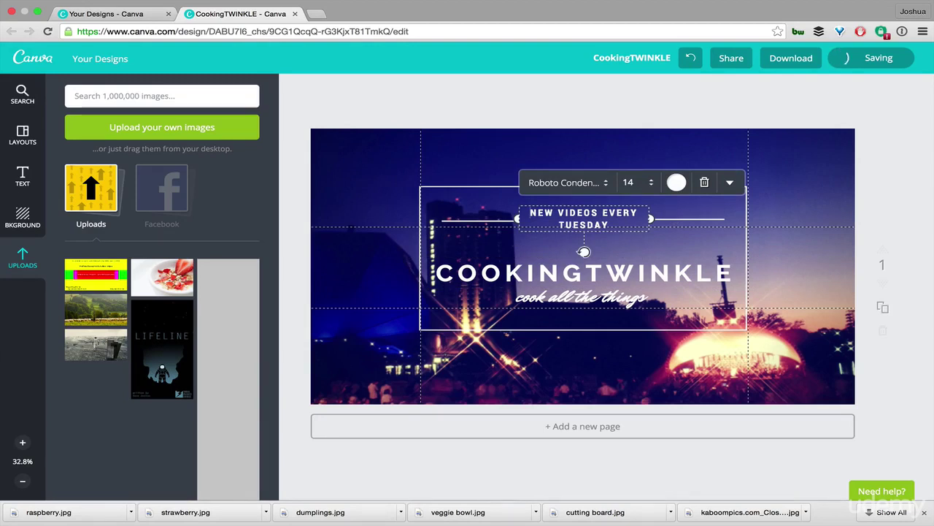
left_click(490, 222)
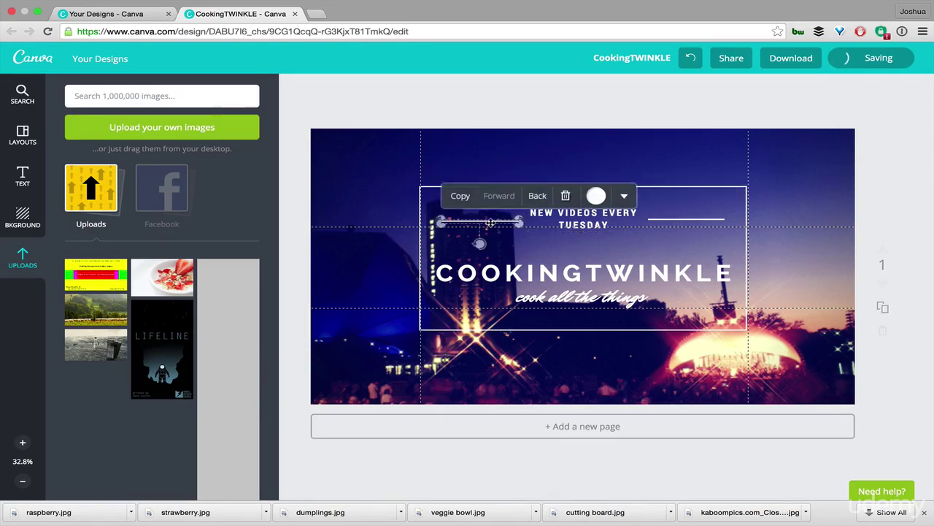
left_click(588, 218, "shift")
left_click(676, 220)
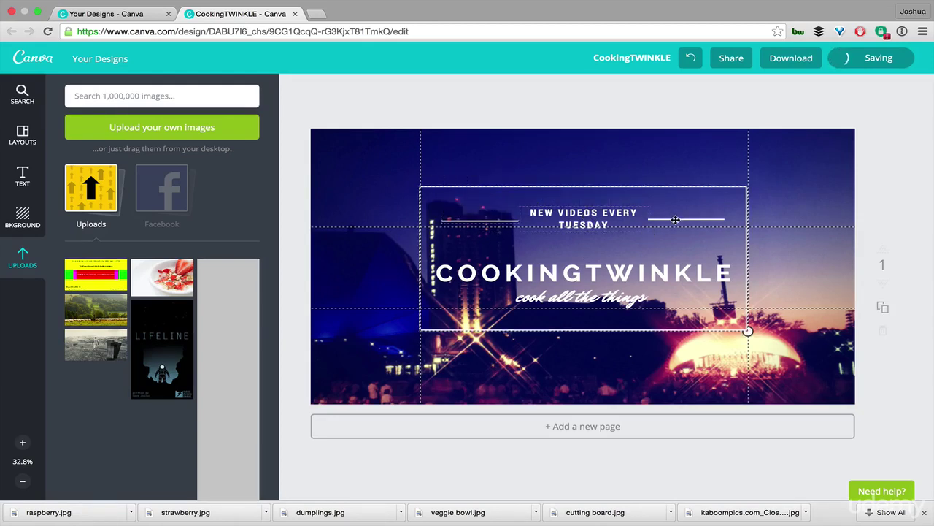
left_click(679, 220)
left_click(682, 221, "shift")
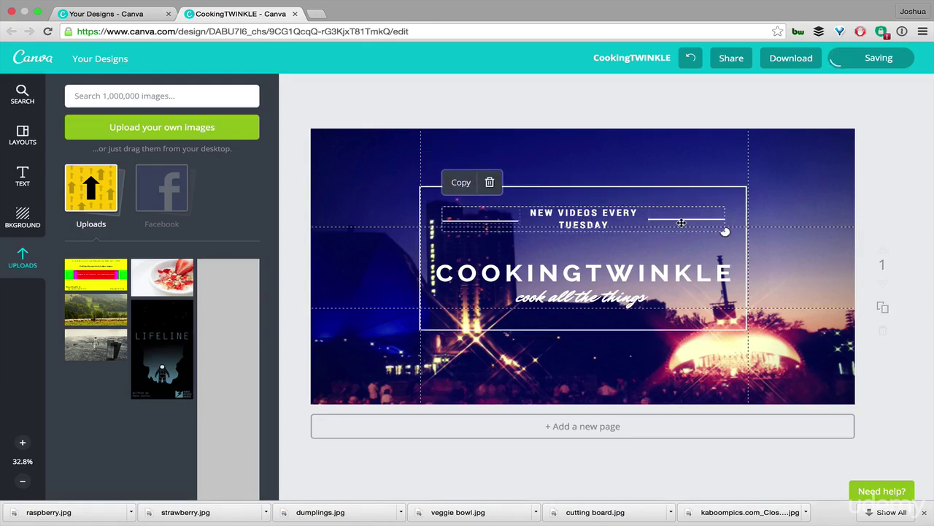
left_click_drag(604, 216, 605, 245)
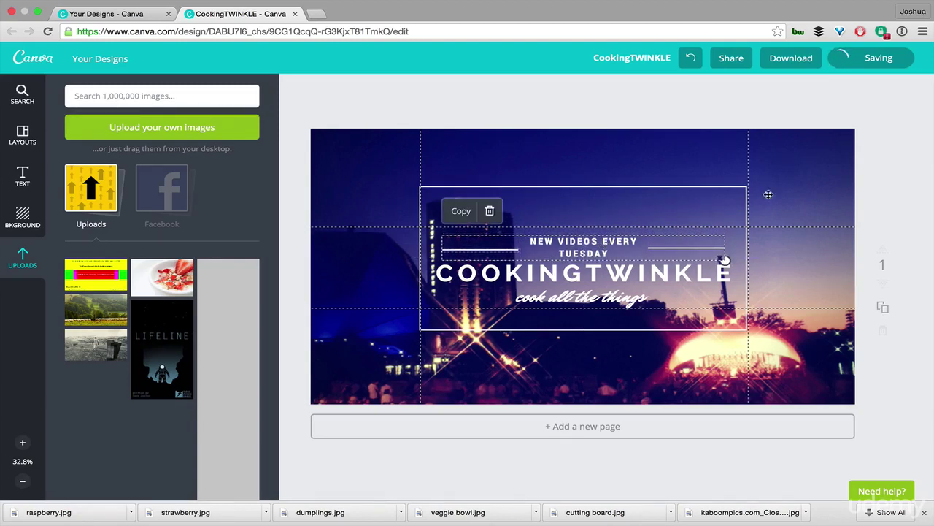
left_click(767, 196)
Delete the white frame around the title and nudge the tagline up slightly.
left_click(767, 197)
left_click(704, 188)
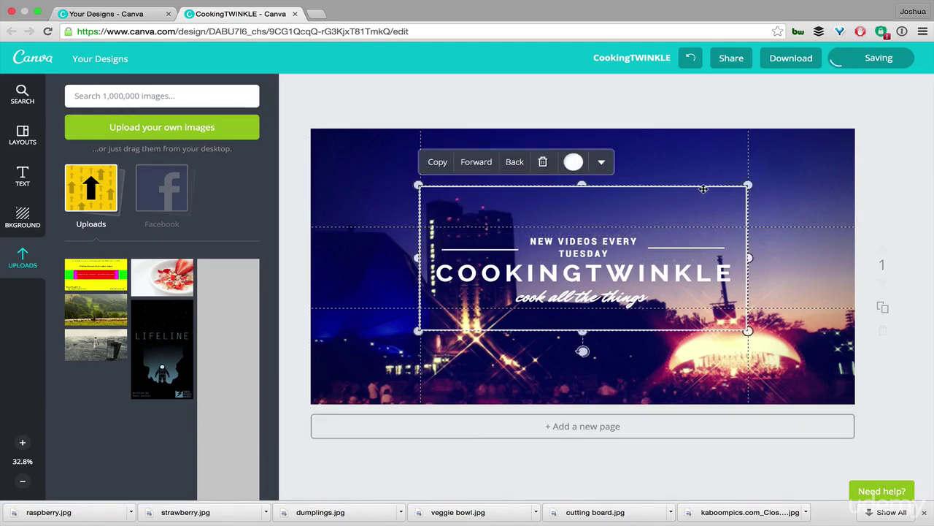
key("BackSpace")
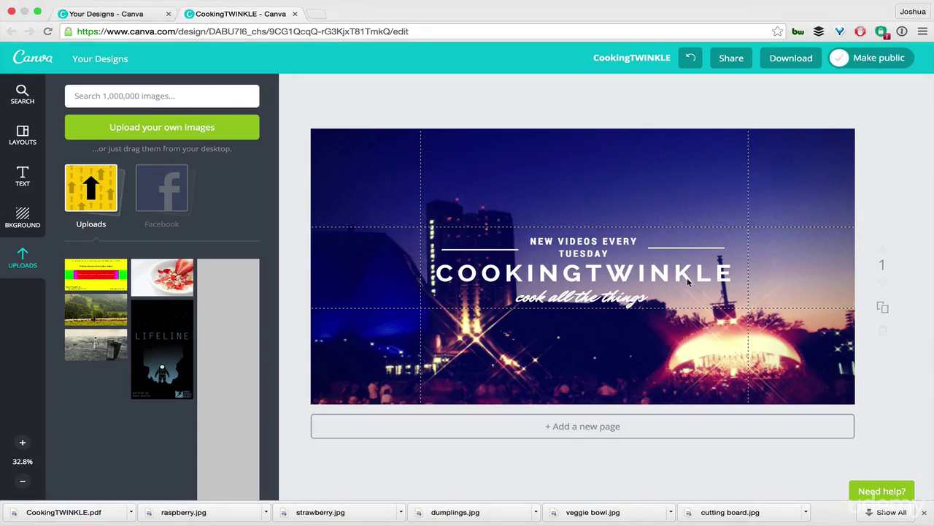
left_click(620, 299)
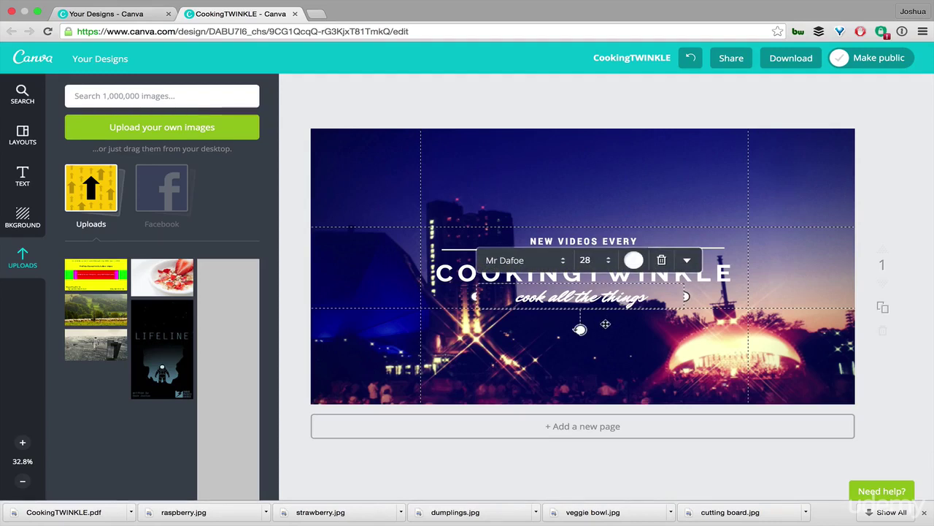
left_click_drag(606, 324, 606, 319)
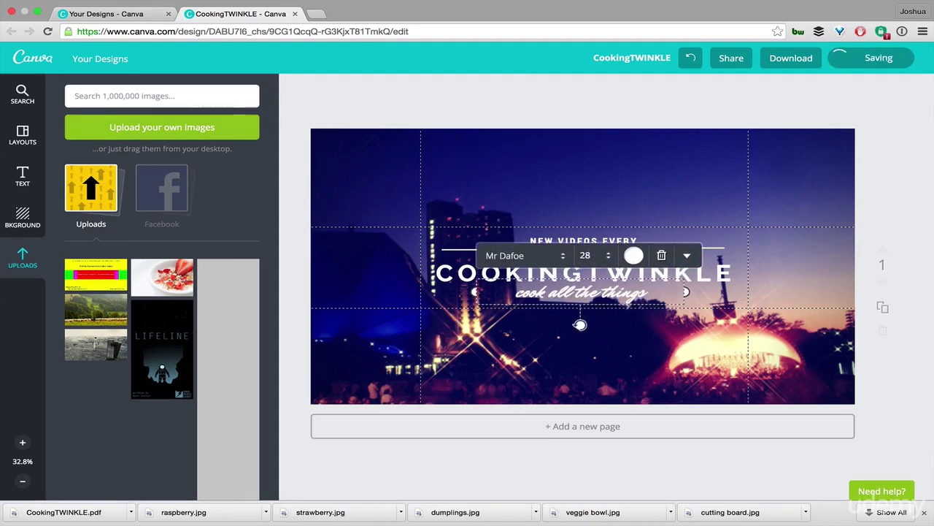
left_click(911, 154)
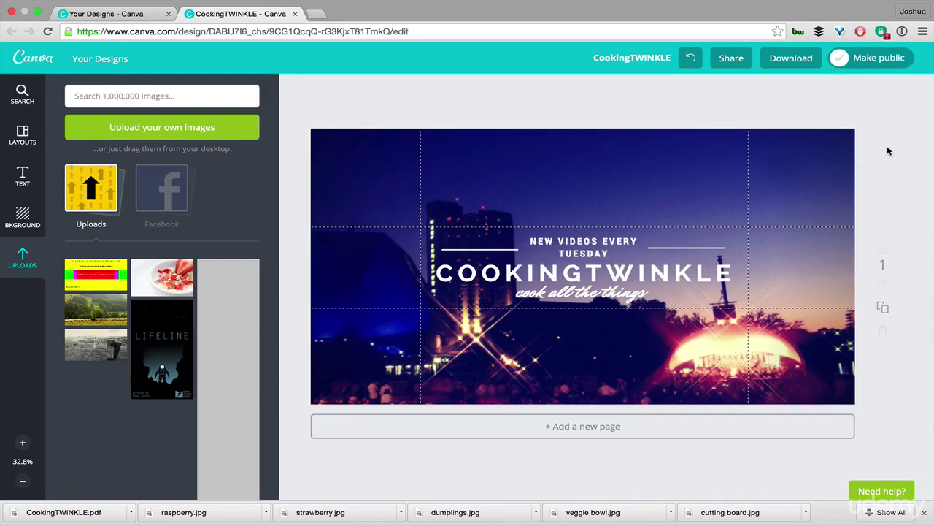
Drop veggie bowl.jpg onto the banner background and reset its filter to NORMAL.
key("F11")
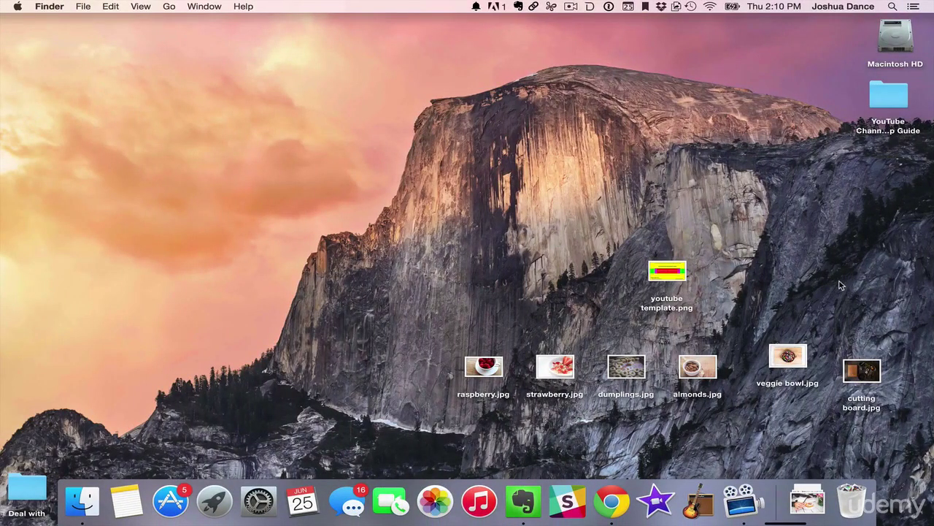
left_click_drag(788, 358, 788, 171)
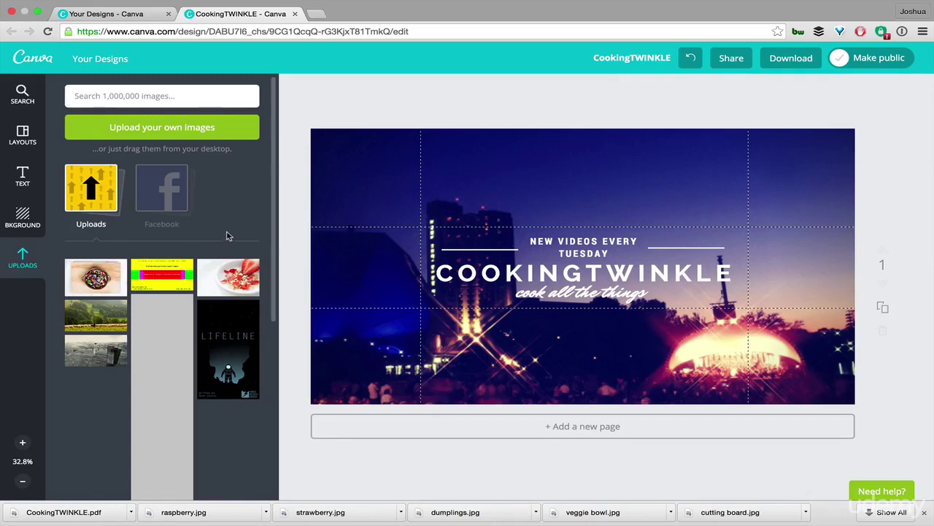
left_click_drag(116, 275, 806, 202)
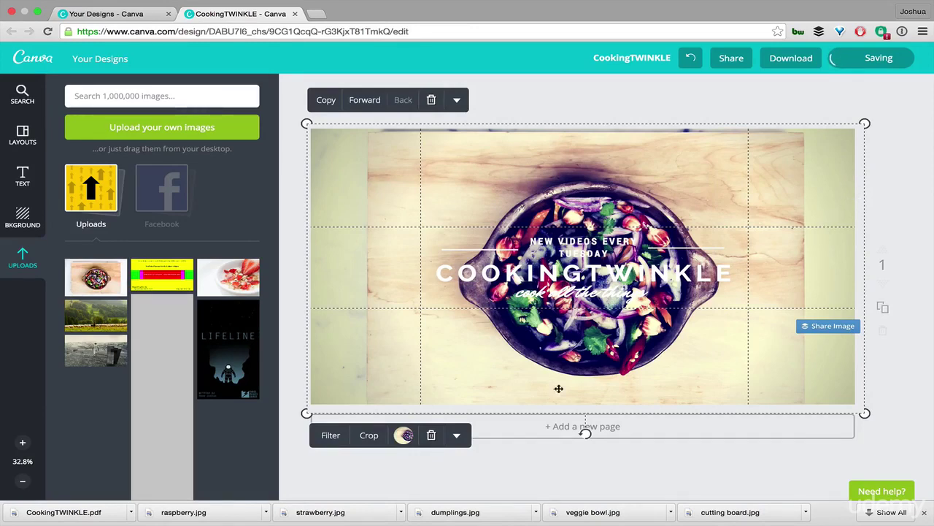
left_click(328, 435)
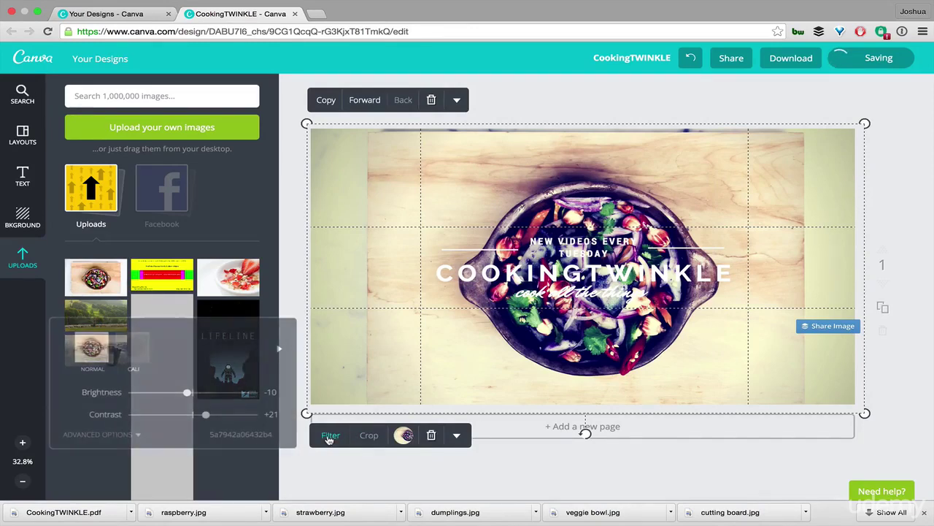
left_click(92, 347)
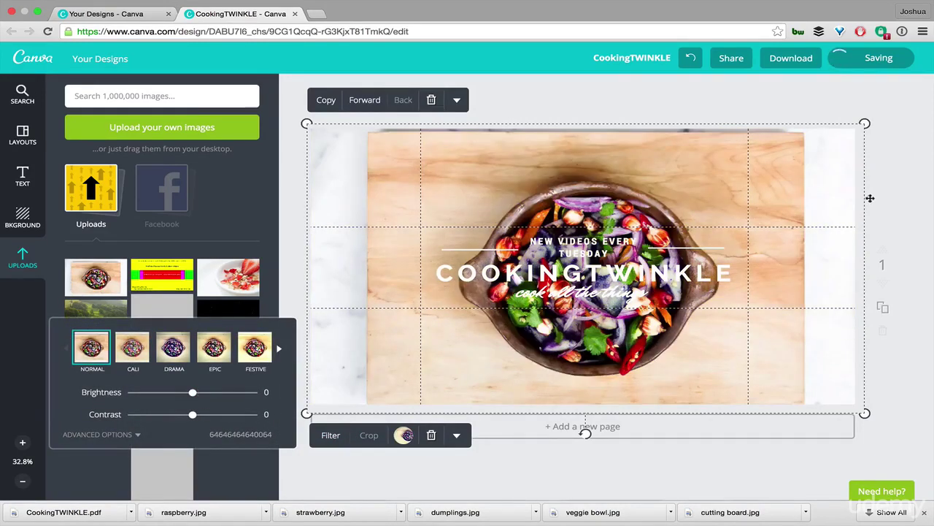
key("Escape")
left_click(445, 237)
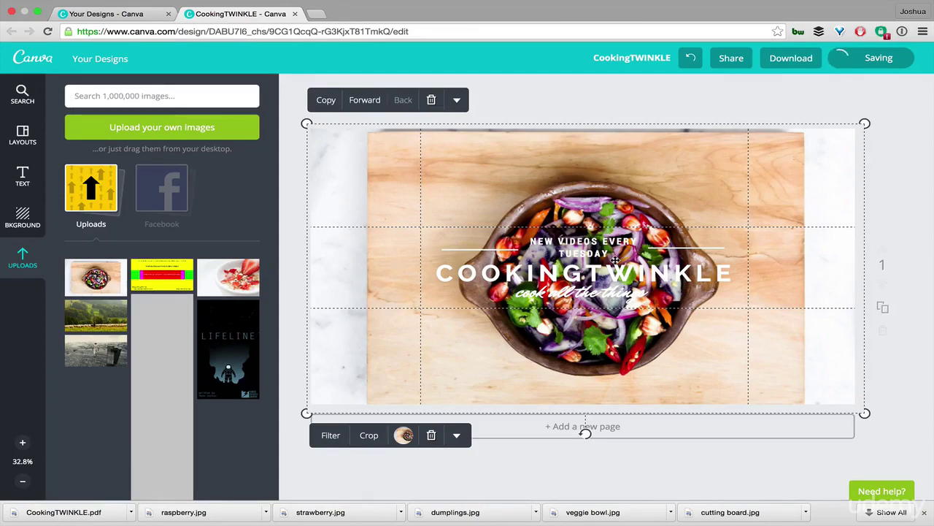
key("ctrl+Left")
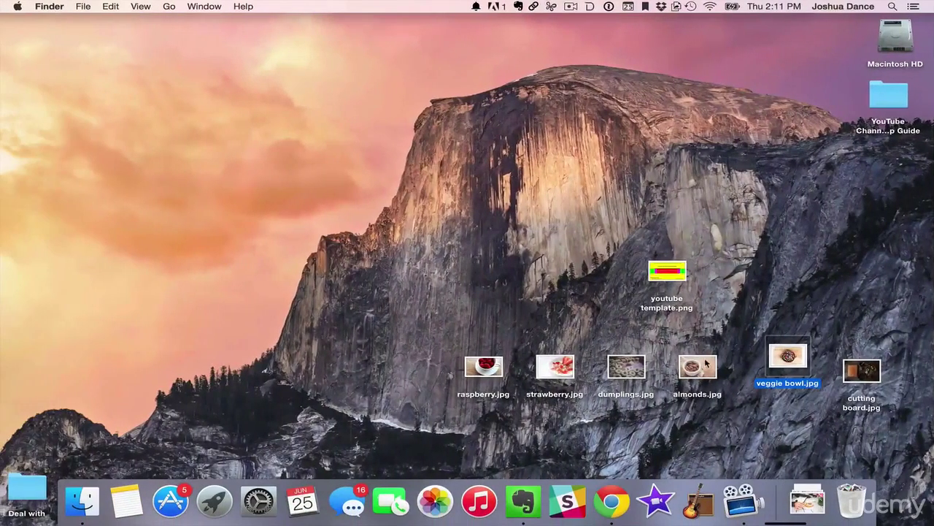
Drop almonds.jpg onto the banner background, enlarging it so the almond bowl sits behind the title.
left_click(699, 367)
left_click_drag(702, 370, 740, 171)
key("ctrl+Right")
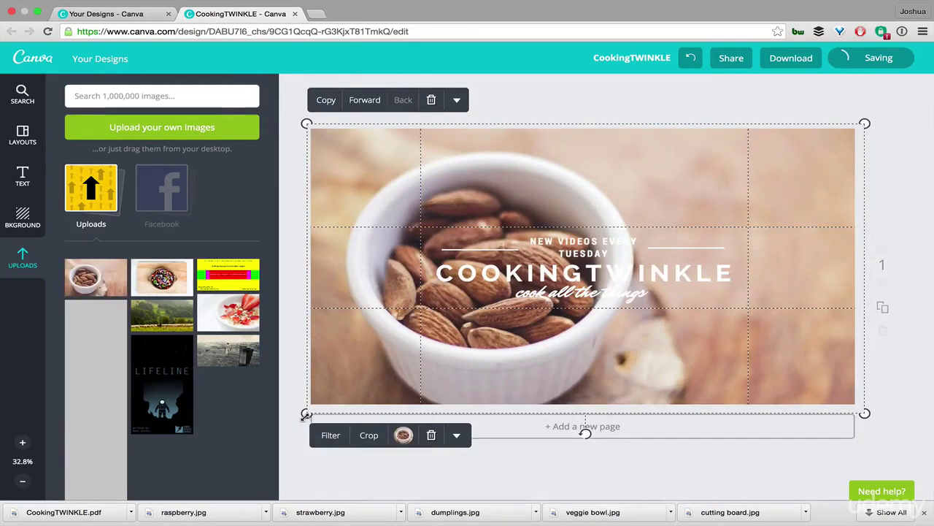
left_click_drag(306, 414, 192, 497)
left_click_drag(584, 259, 504, 226)
left_click_drag(765, 129, 880, 86)
left_click_drag(796, 148, 851, 152)
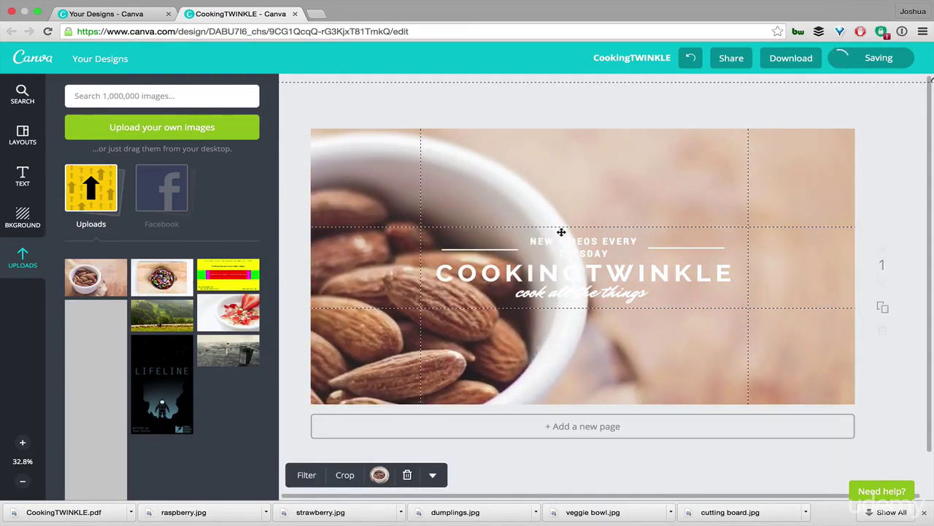
Make the COOKINGTWINKLE title and the NEW VIDEOS EVERY TUESDAY line black.
left_click(587, 272)
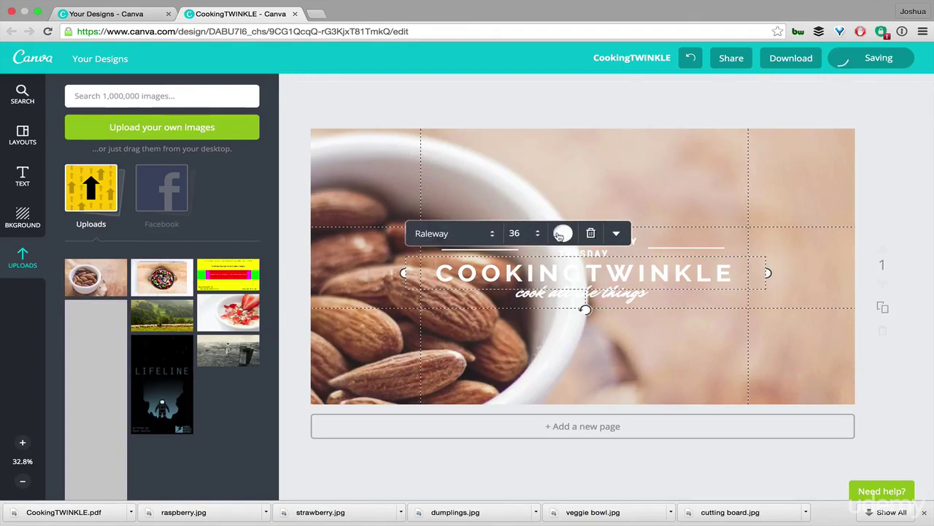
left_click(563, 233)
left_click(576, 199)
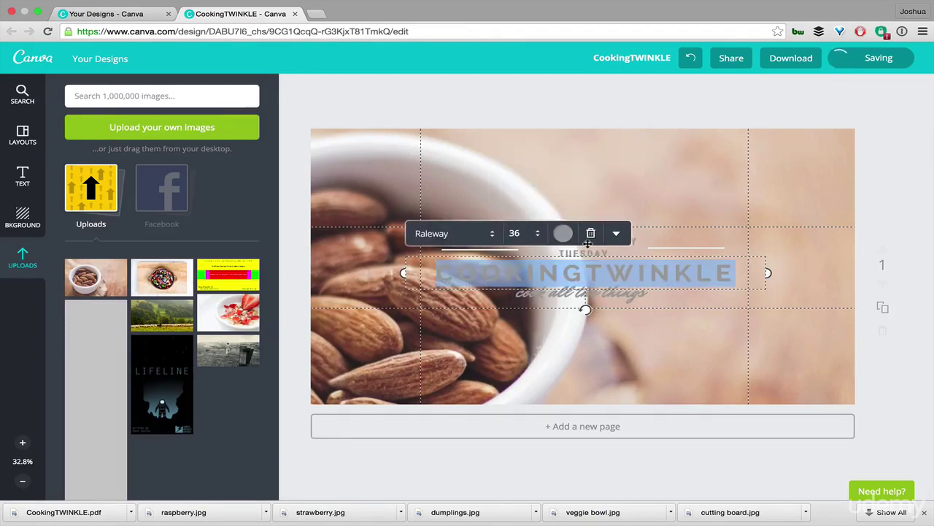
left_click(563, 233)
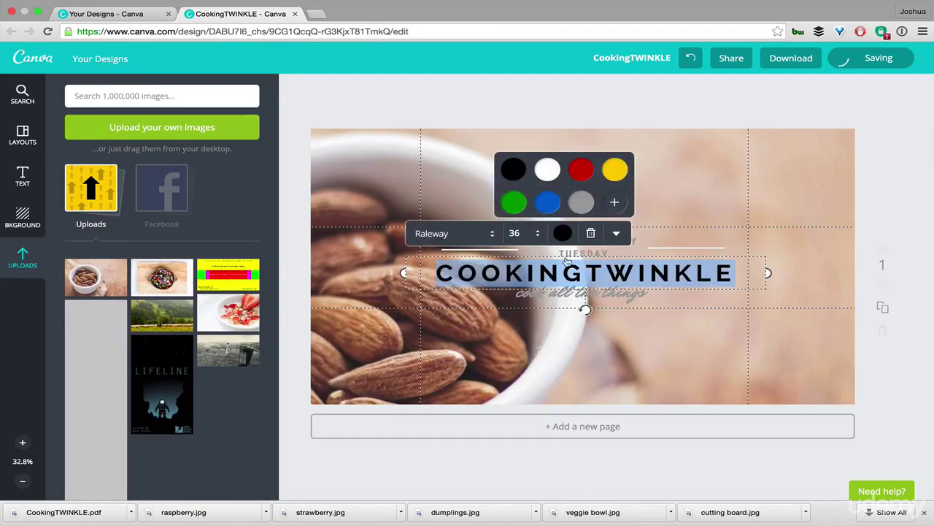
left_click(509, 171)
left_click(683, 176)
left_click(593, 251)
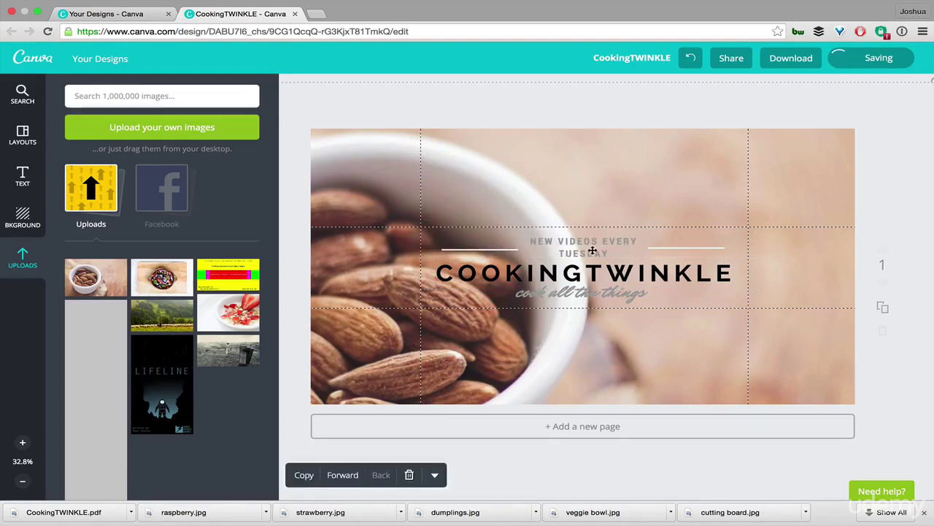
left_click(676, 211)
left_click(699, 180)
left_click(651, 317)
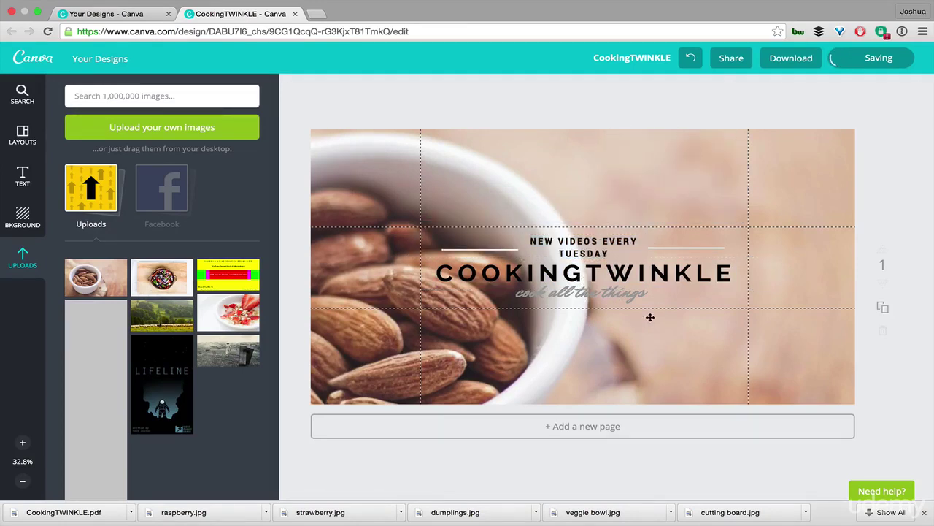
Make the 'cook all the things' script line and both divider lines black.
left_click(620, 297)
left_click(634, 255)
left_click(651, 224)
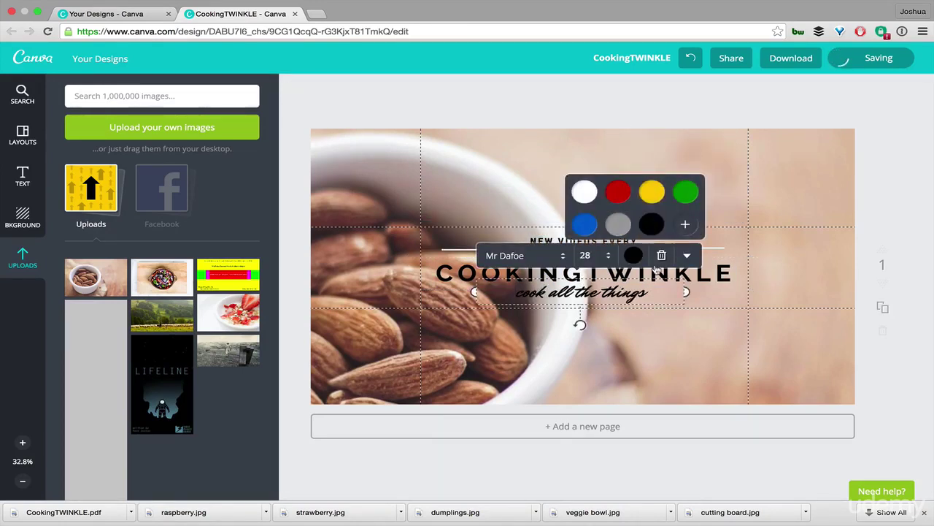
left_click(680, 250)
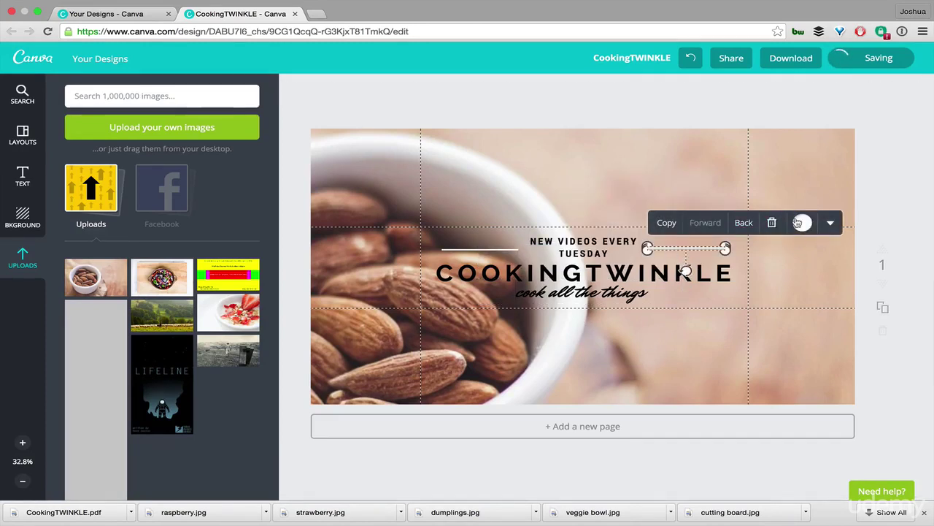
left_click(803, 223)
left_click(822, 192)
left_click(479, 254)
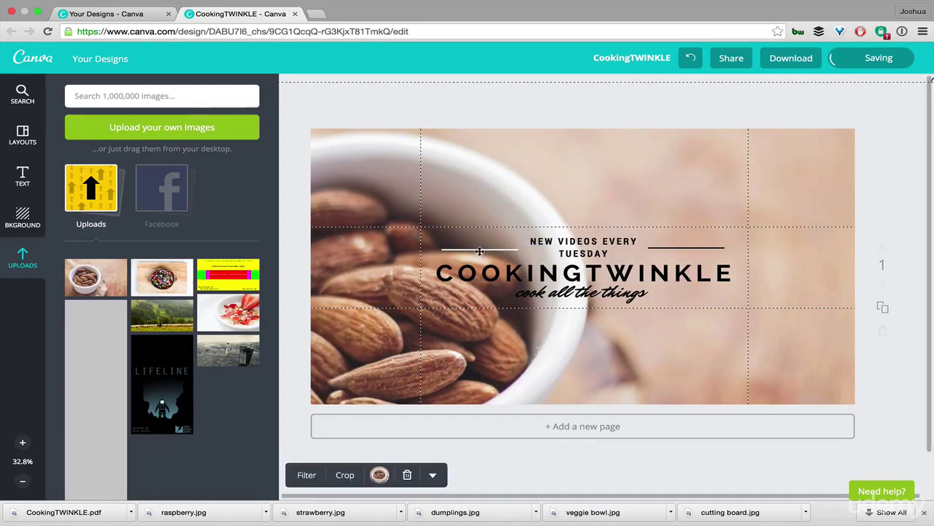
left_click(480, 253)
left_click(597, 223)
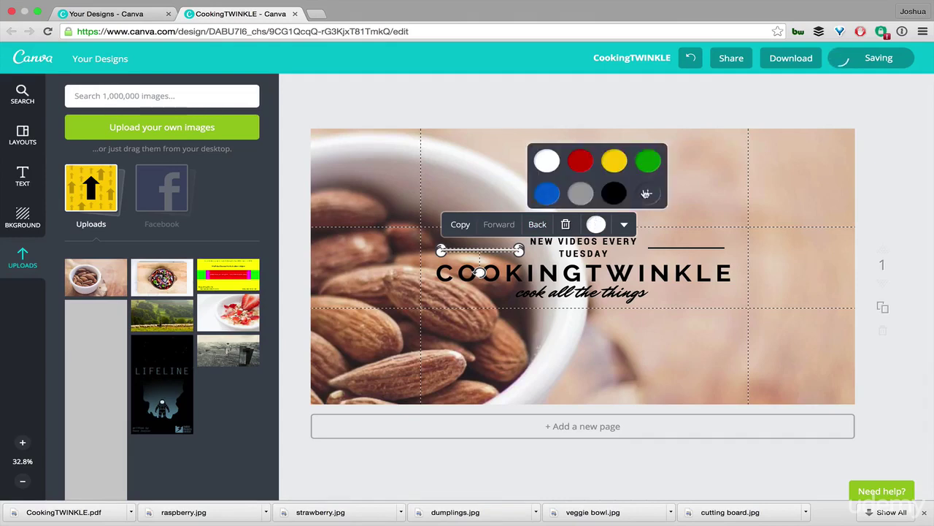
left_click(578, 158)
left_click(681, 115)
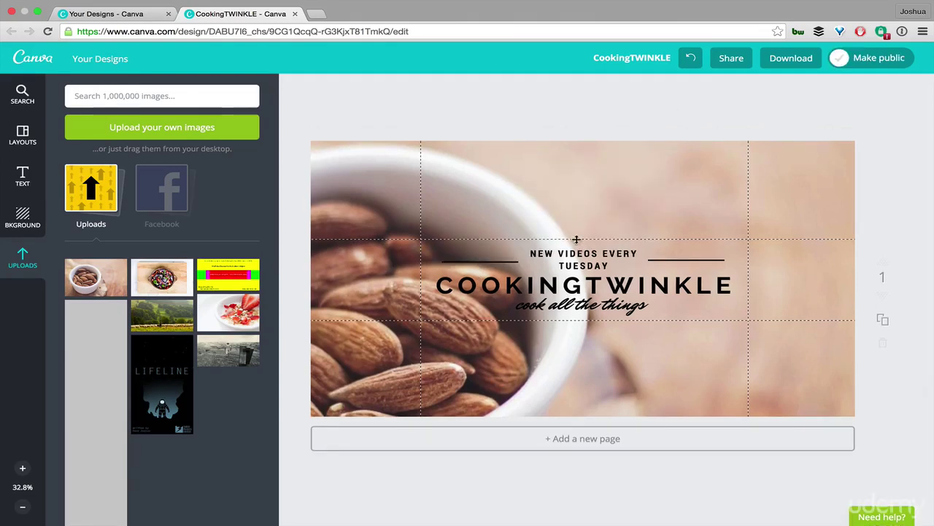
Insert a space in the title so it reads COOKING TWINKLE.
left_click(582, 282)
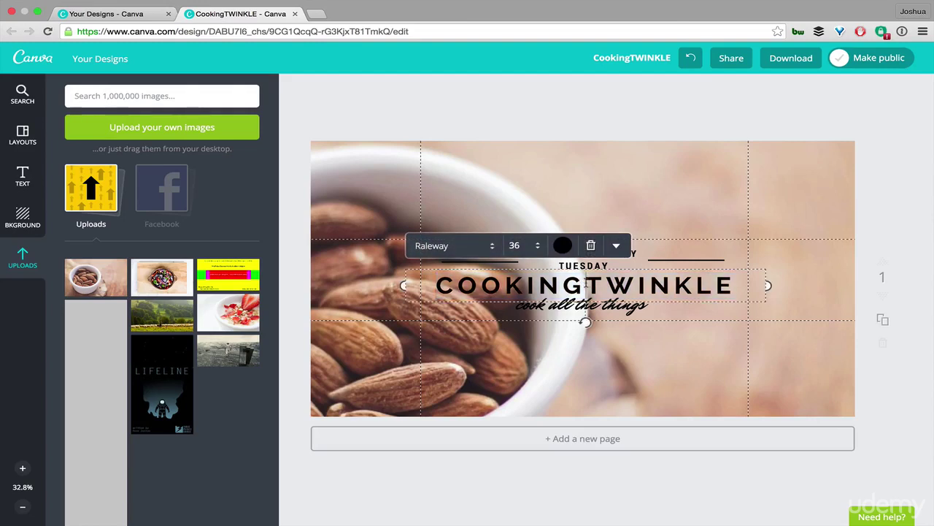
left_click(590, 84)
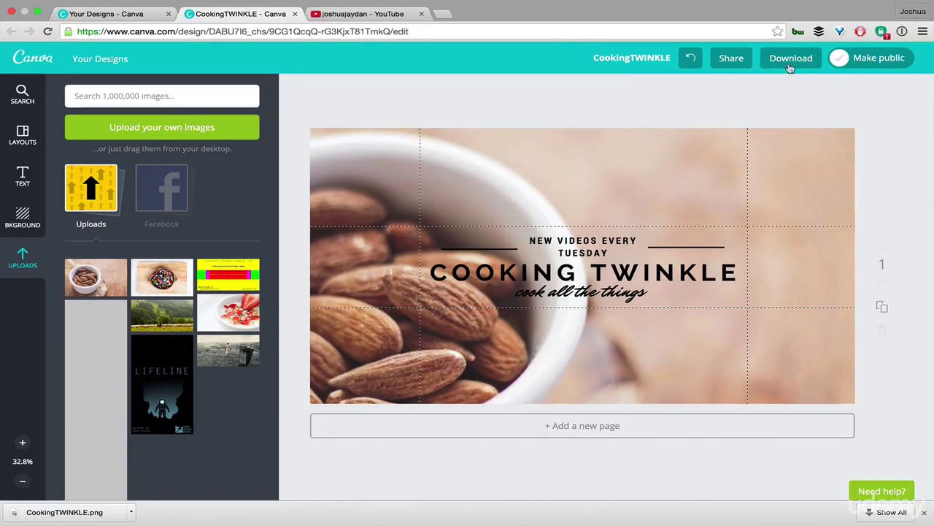
left_click(794, 61)
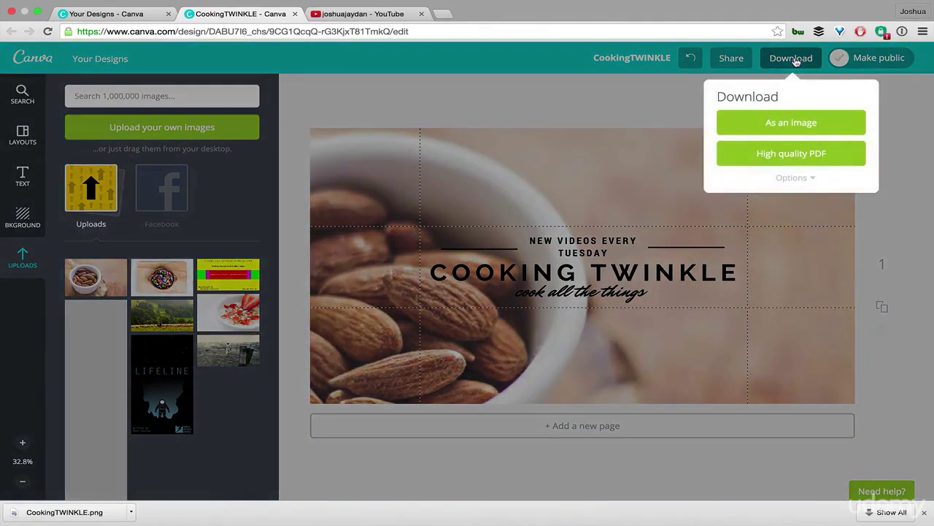
Download the banner as a PNG and reveal CookingTWINKLE (1).png in Finder's Downloads folder.
left_click(806, 126)
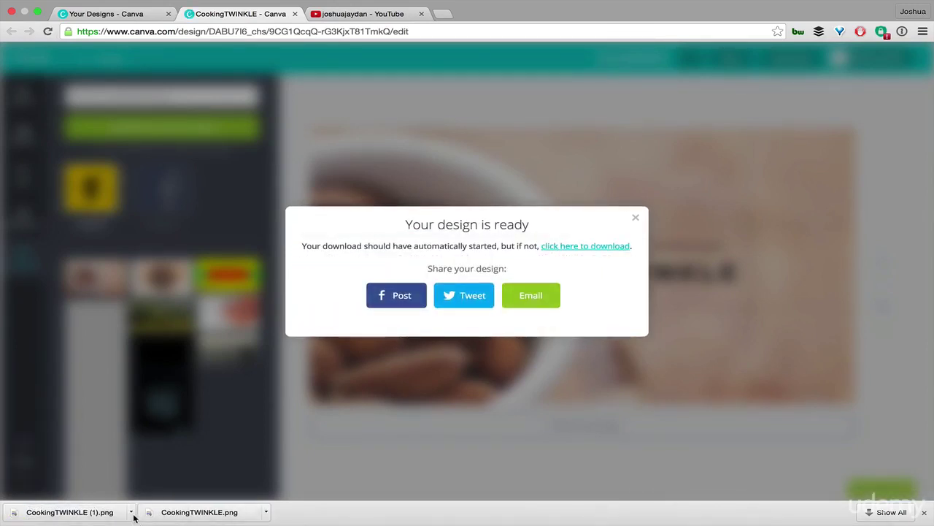
left_click(132, 514)
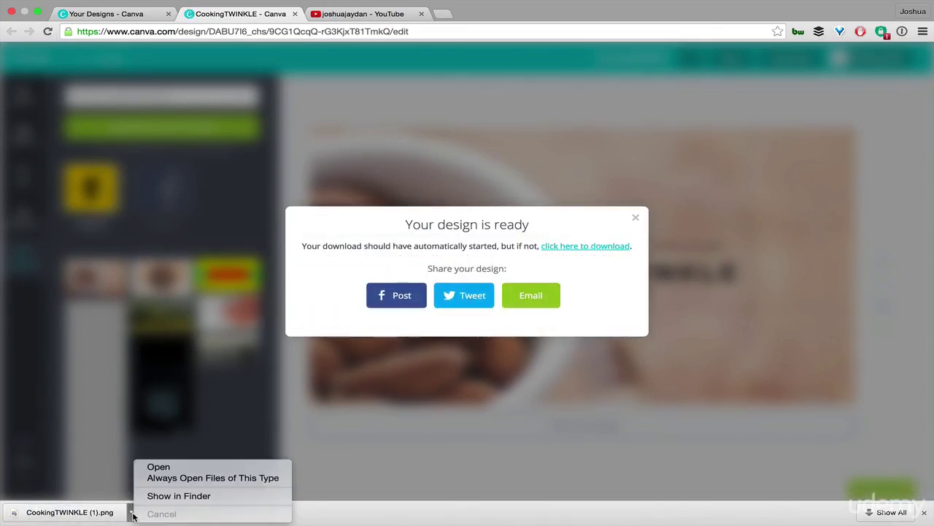
left_click(208, 498)
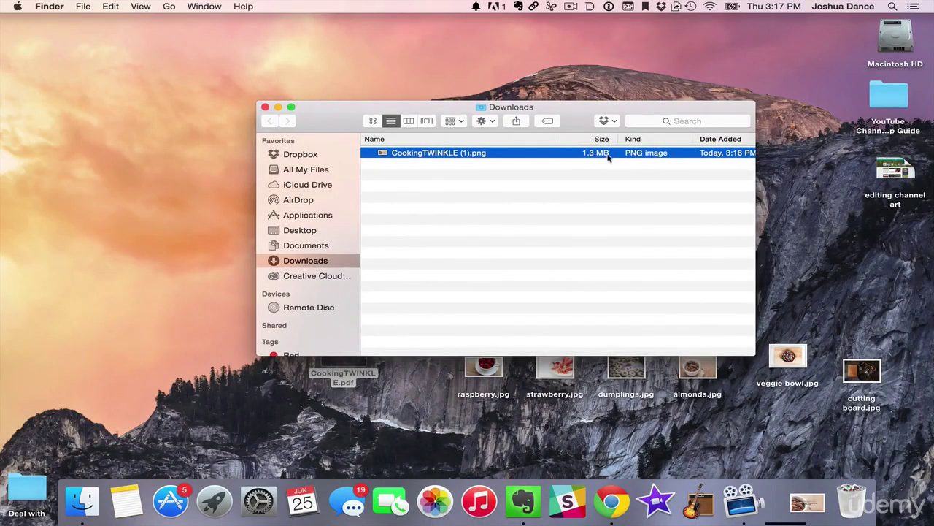
Move CookingTWINKLE (1).png from Downloads onto the desktop and return to the YouTube tab.
left_click(518, 173)
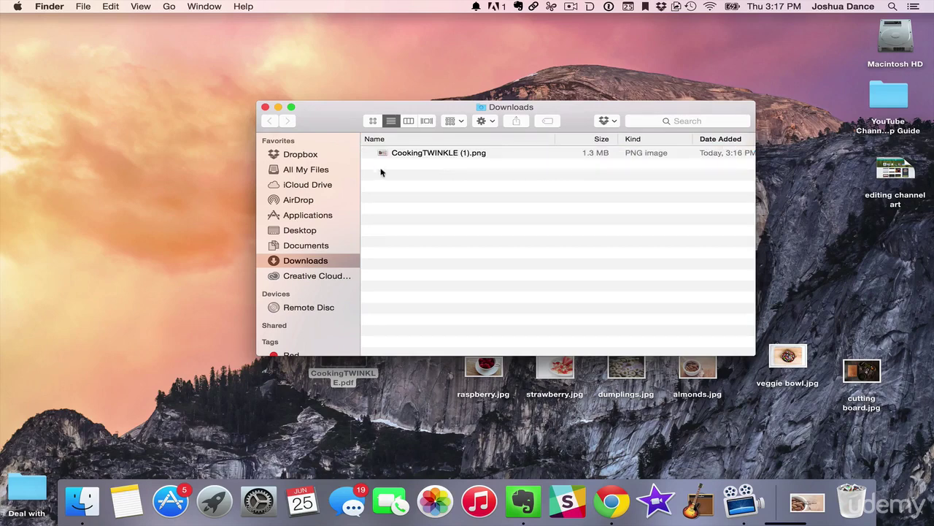
left_click_drag(381, 156, 104, 305)
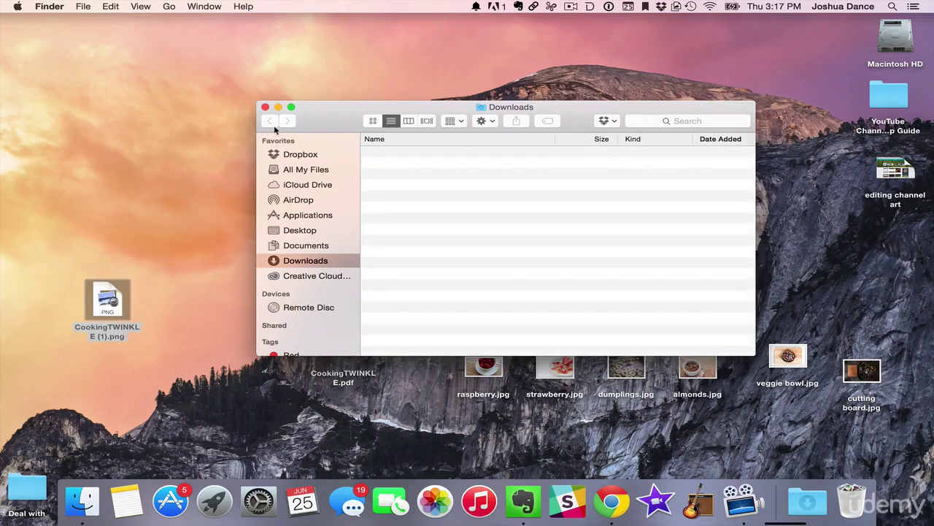
left_click_drag(323, 113, 324, 202)
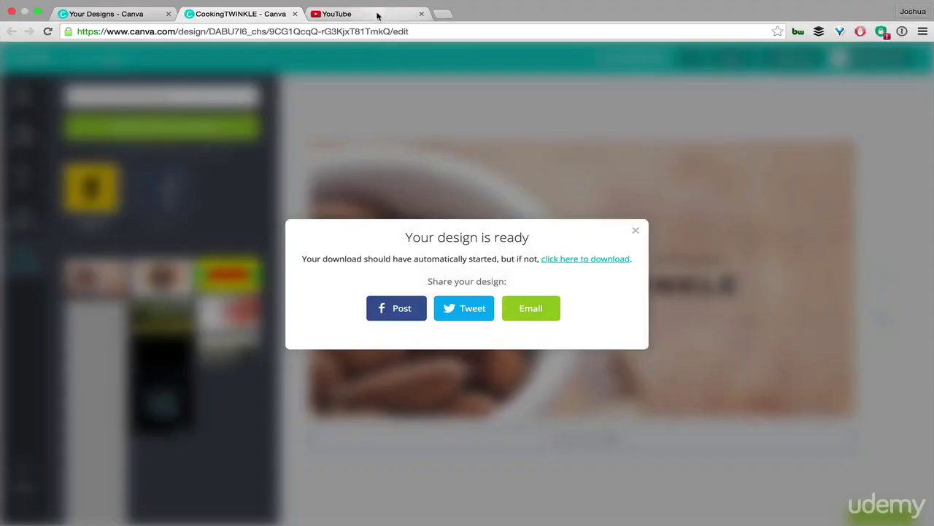
left_click(375, 14)
Upload CookingTWINKLE (1).png from the computer as the channel art on the user's own channel page.
left_click(80, 106)
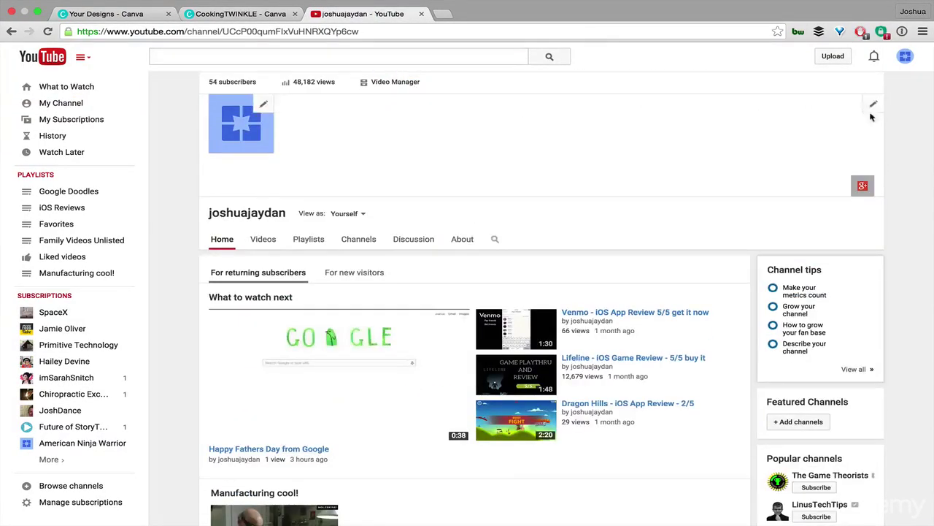
left_click(874, 106)
left_click(825, 140)
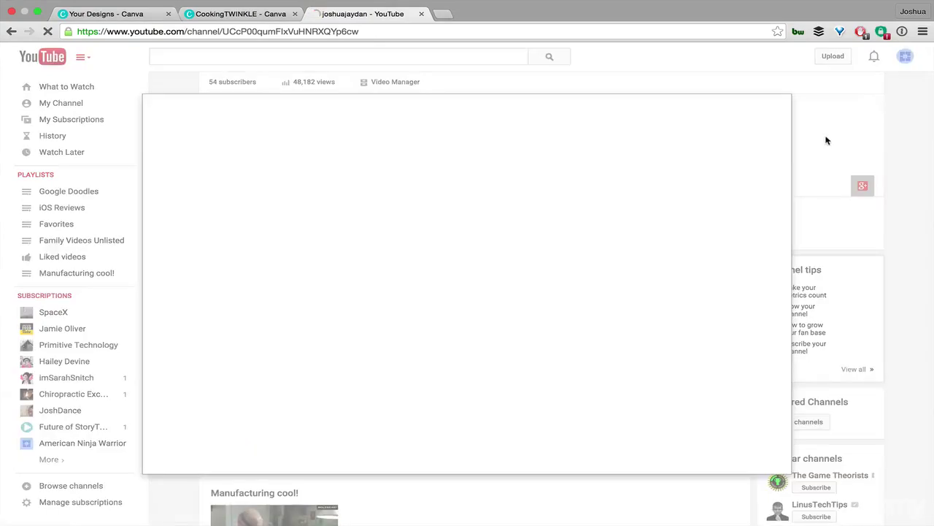
left_click(454, 316)
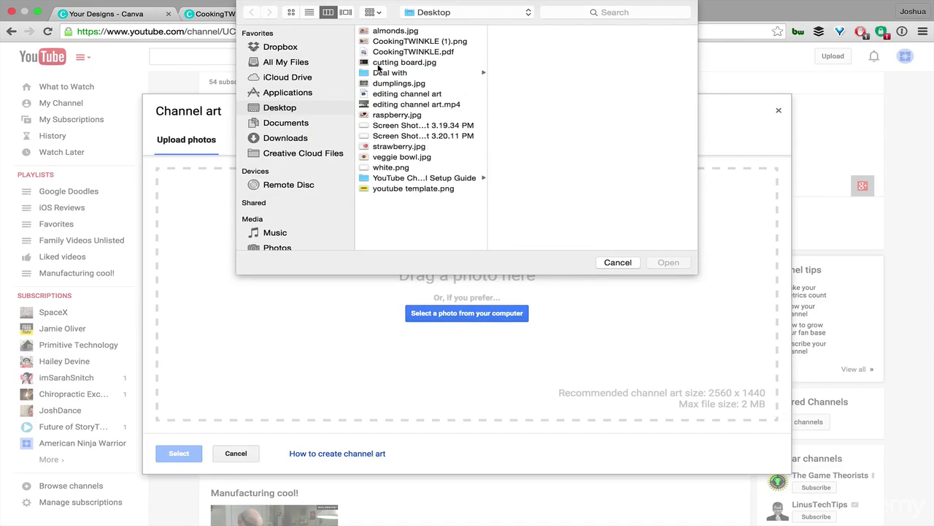
double_click(413, 42)
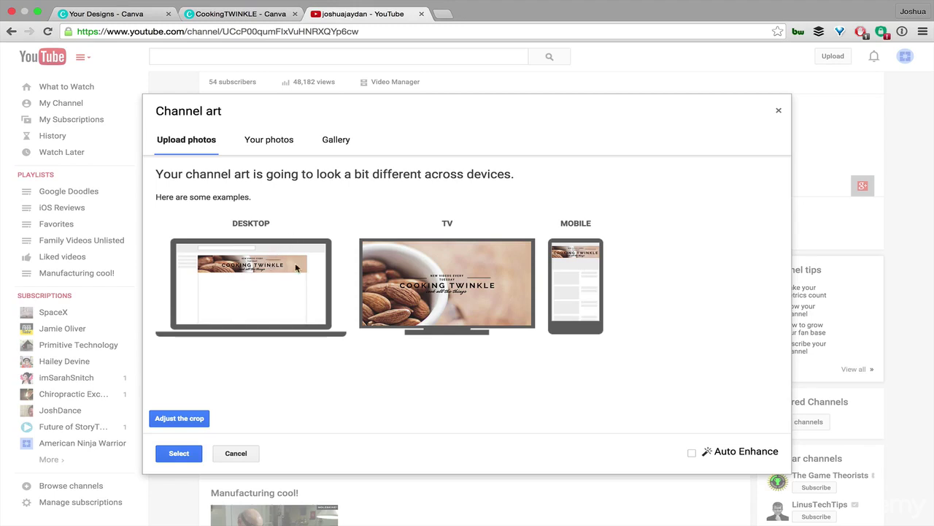
left_click(179, 453)
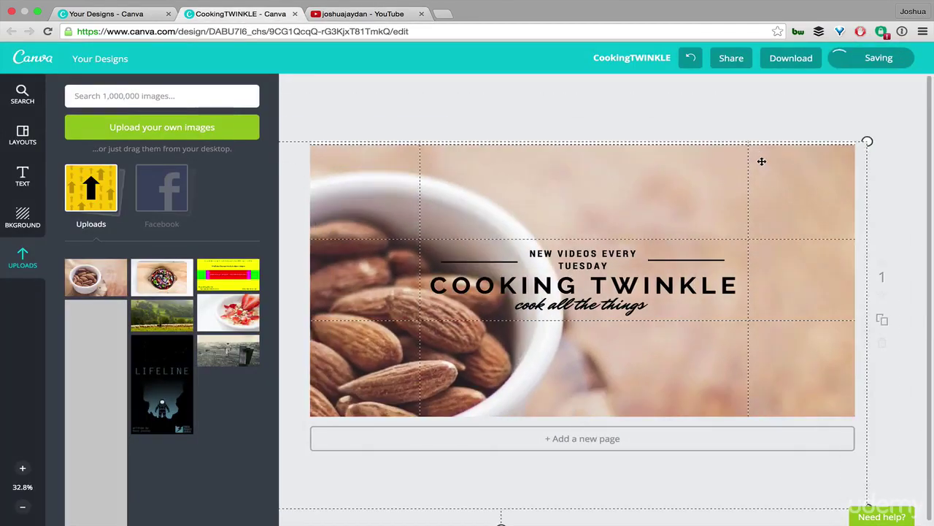
Shift the almond background photo down and left behind the title text.
left_click_drag(762, 161, 685, 288)
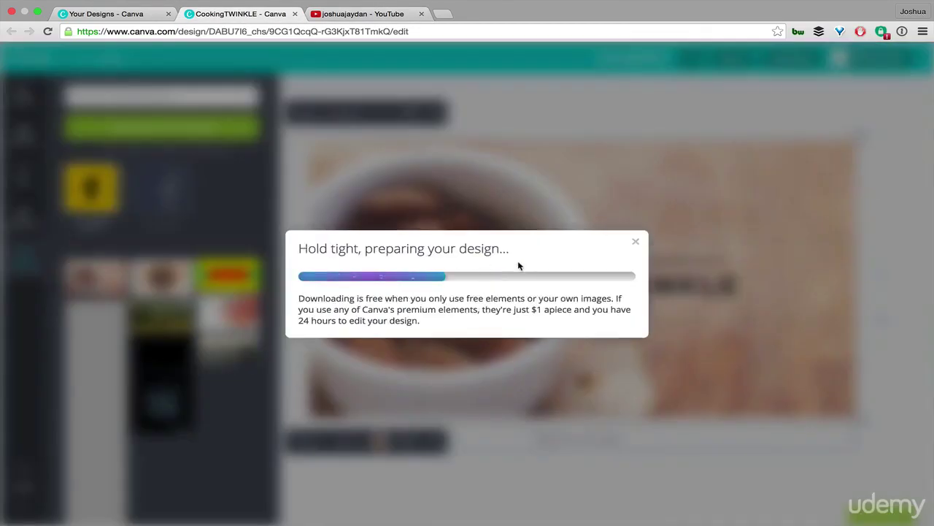